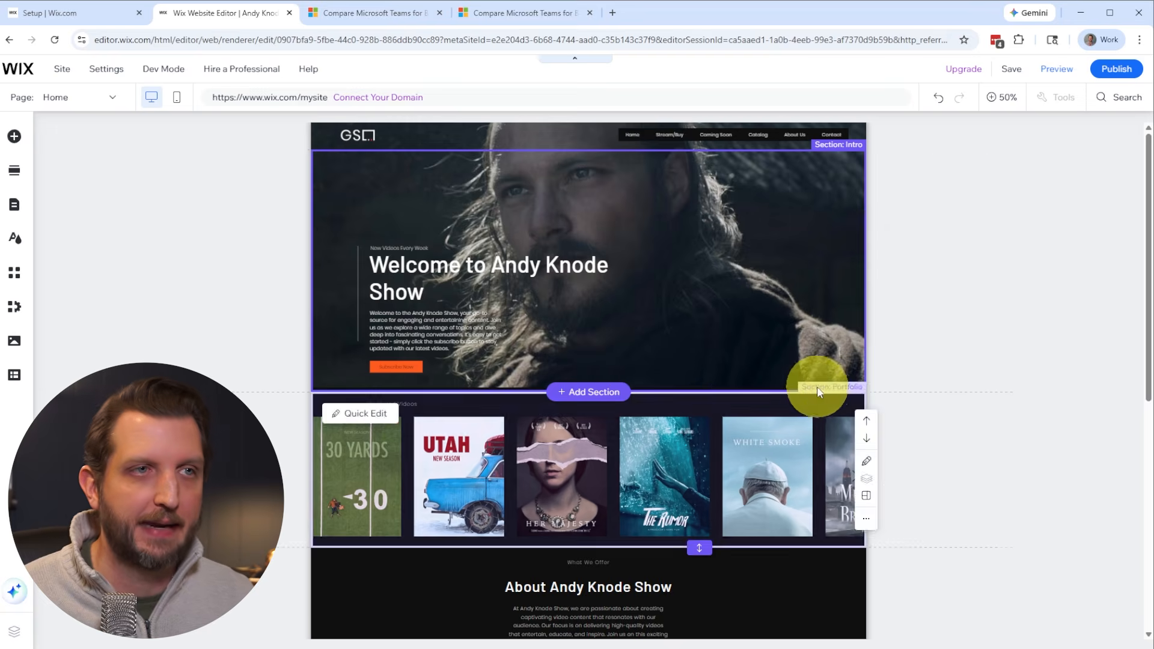
# Return to the full-size editing view, open the Stream/Buy page and look through its sections down to the footer
pyautogui.click(381, 201)
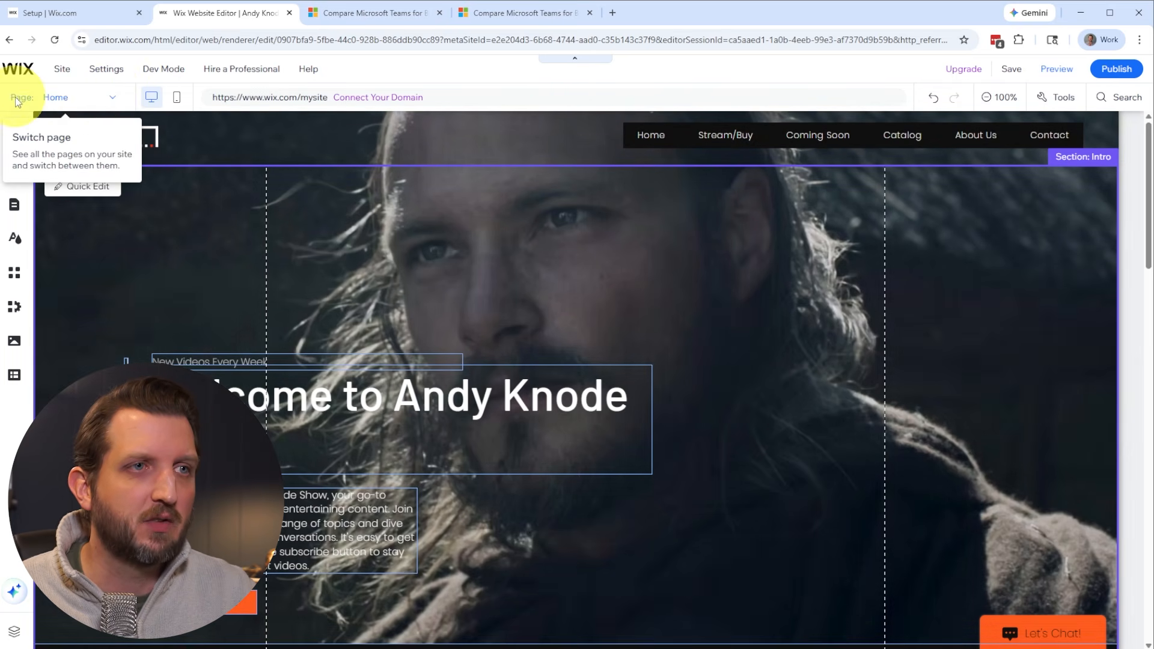
pyautogui.click(113, 98)
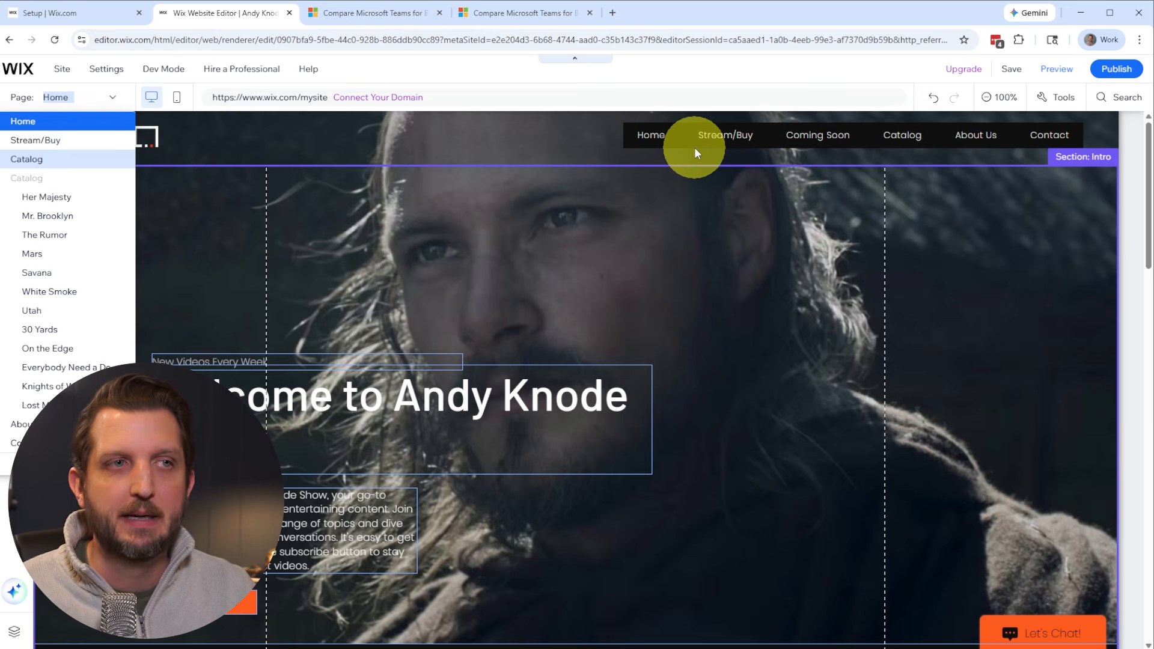
pyautogui.click(33, 142)
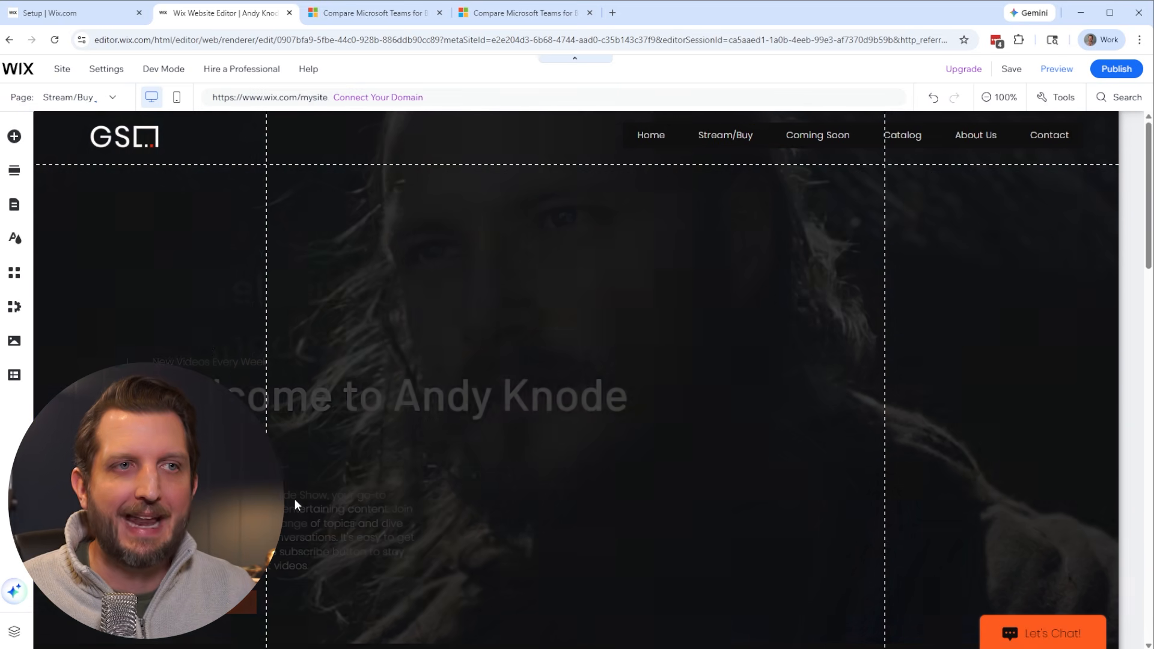
pyautogui.scroll(-5, 687, 344)
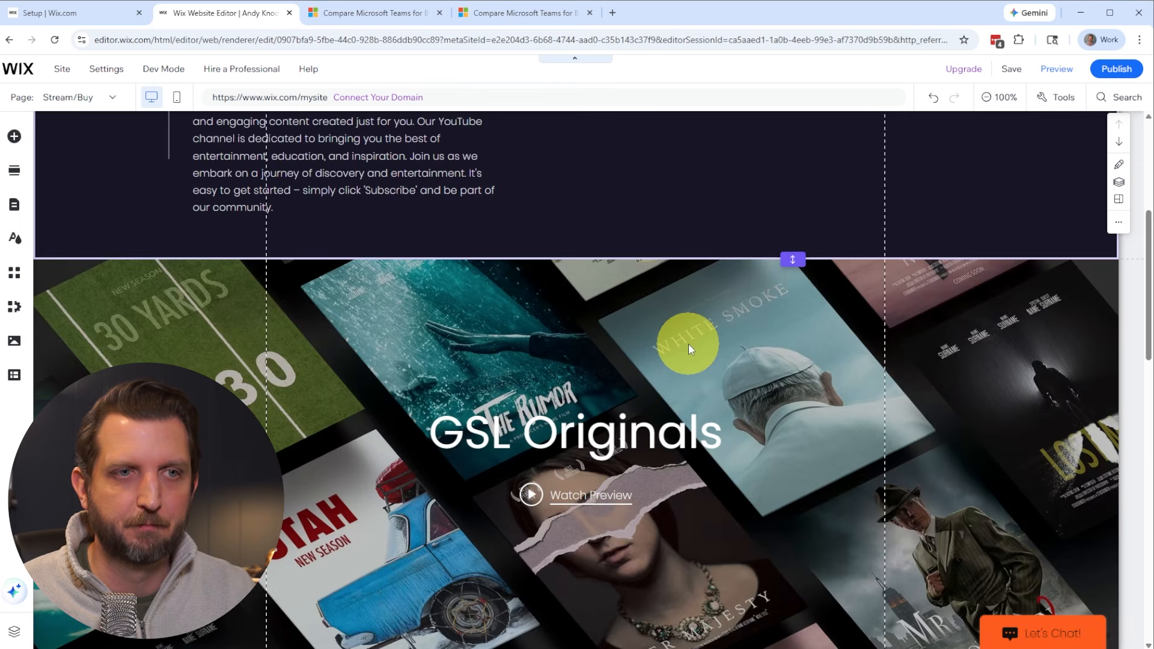
pyautogui.scroll(-10, 687, 343)
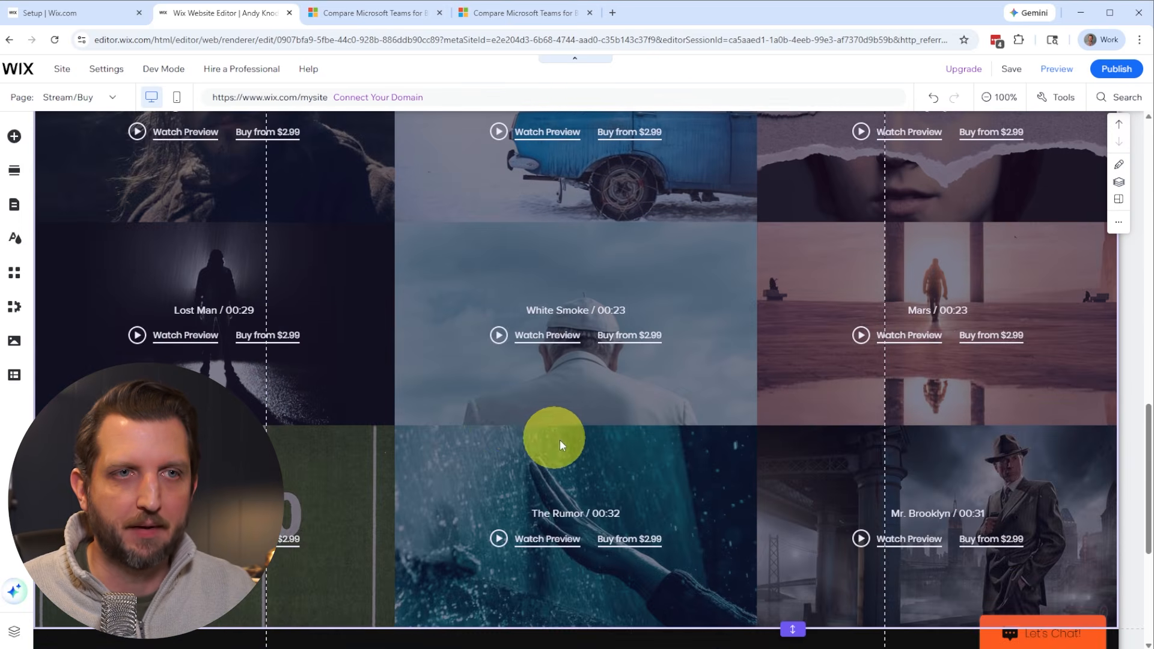
pyautogui.scroll(-5, 554, 443)
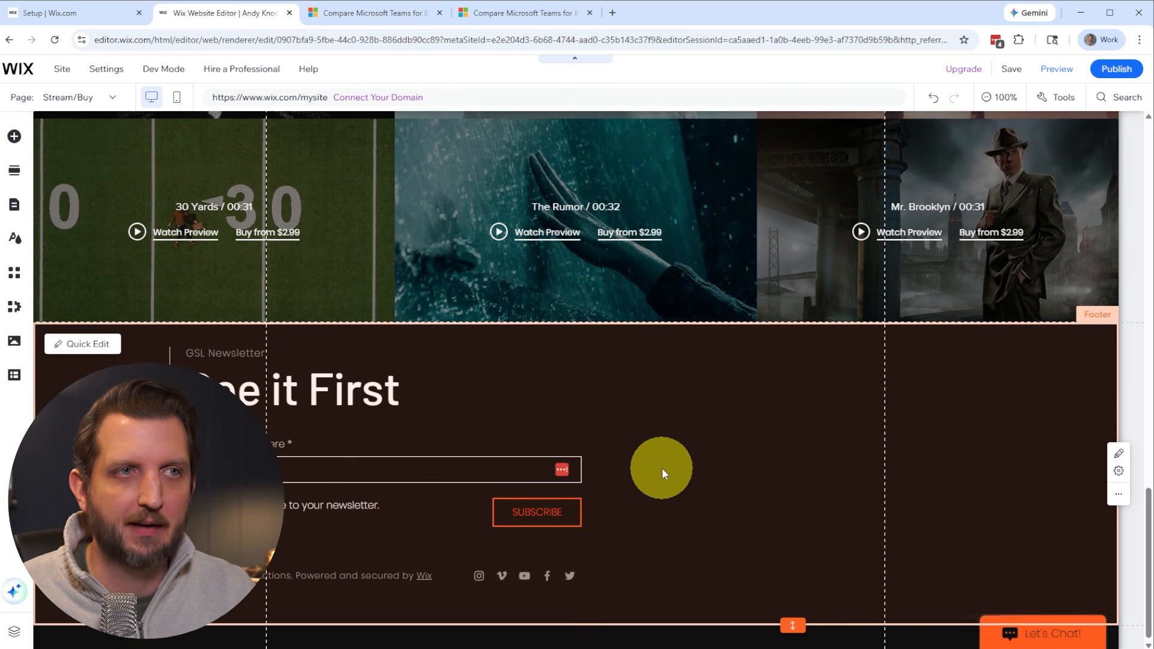
pyautogui.scroll(15, 662, 468)
# Switch back to the Home page and examine its intro, featured videos, about and coming-soon sections
pyautogui.click(112, 99)
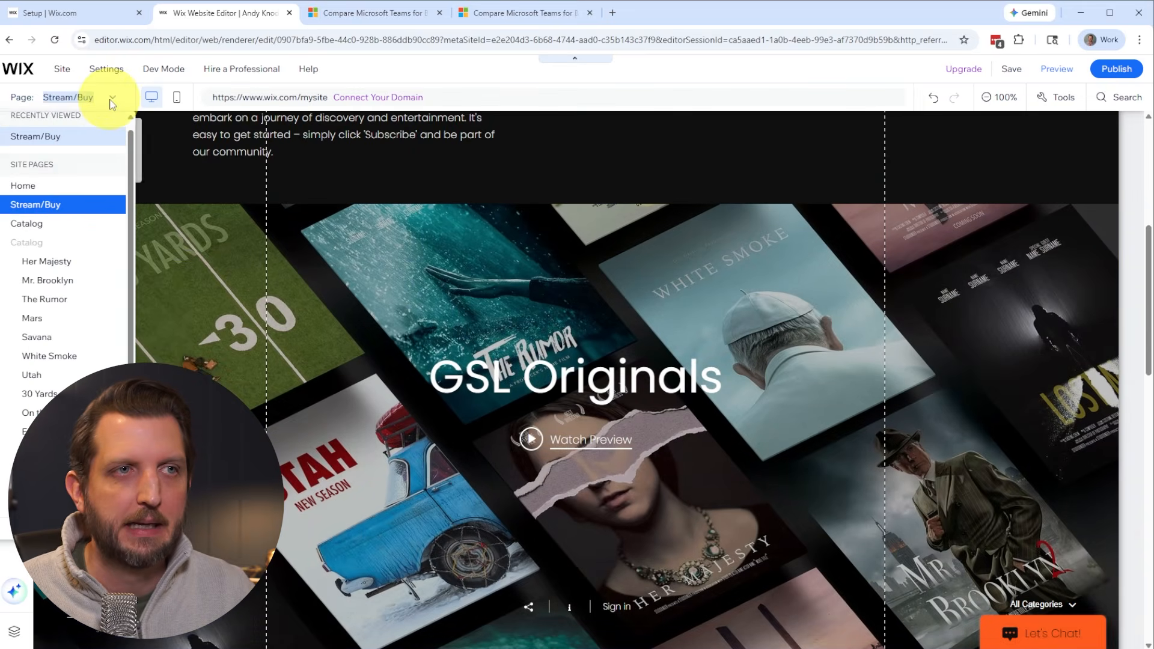
pyautogui.click(25, 185)
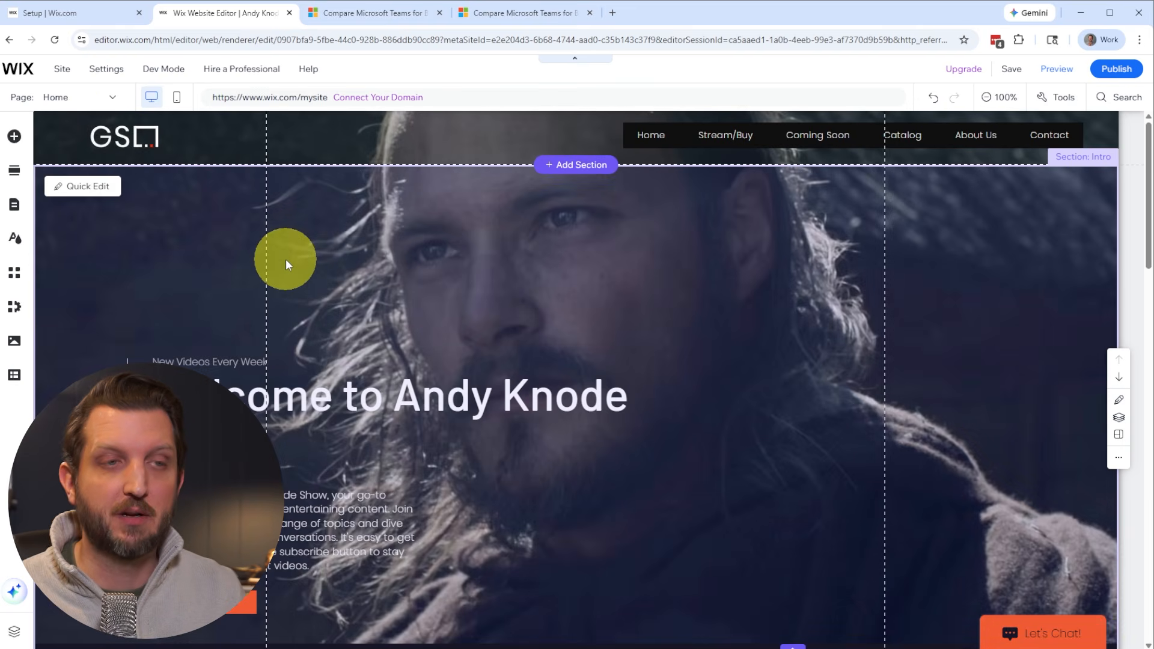
pyautogui.scroll(-7, 417, 261)
pyautogui.scroll(3, 418, 262)
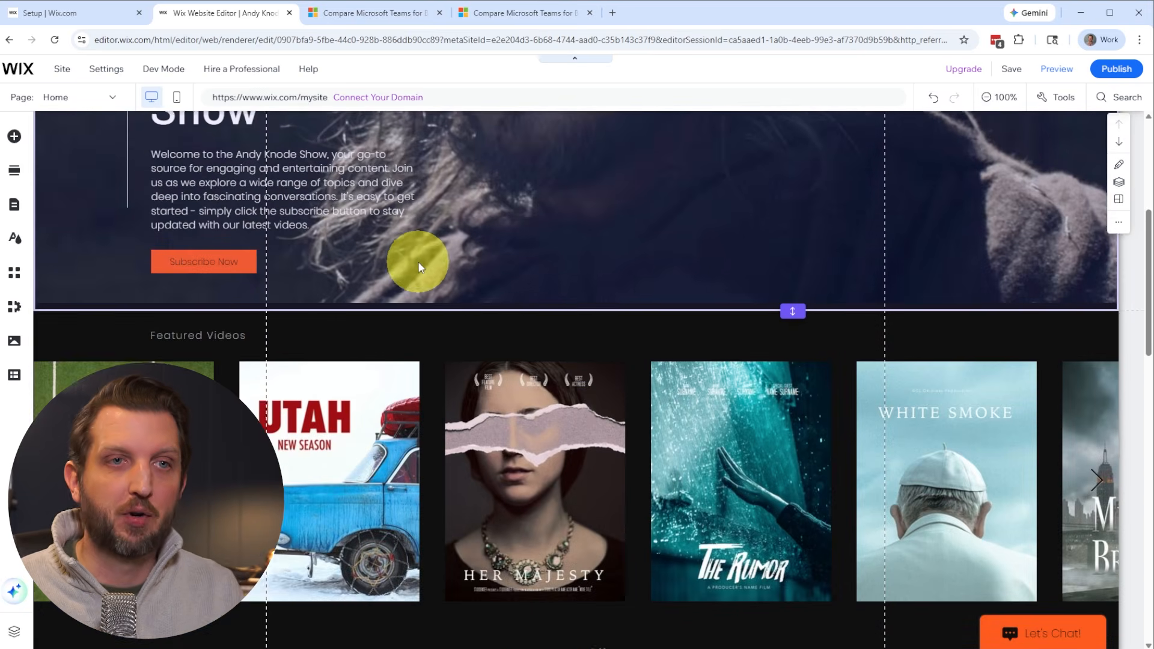
pyautogui.scroll(4, 420, 262)
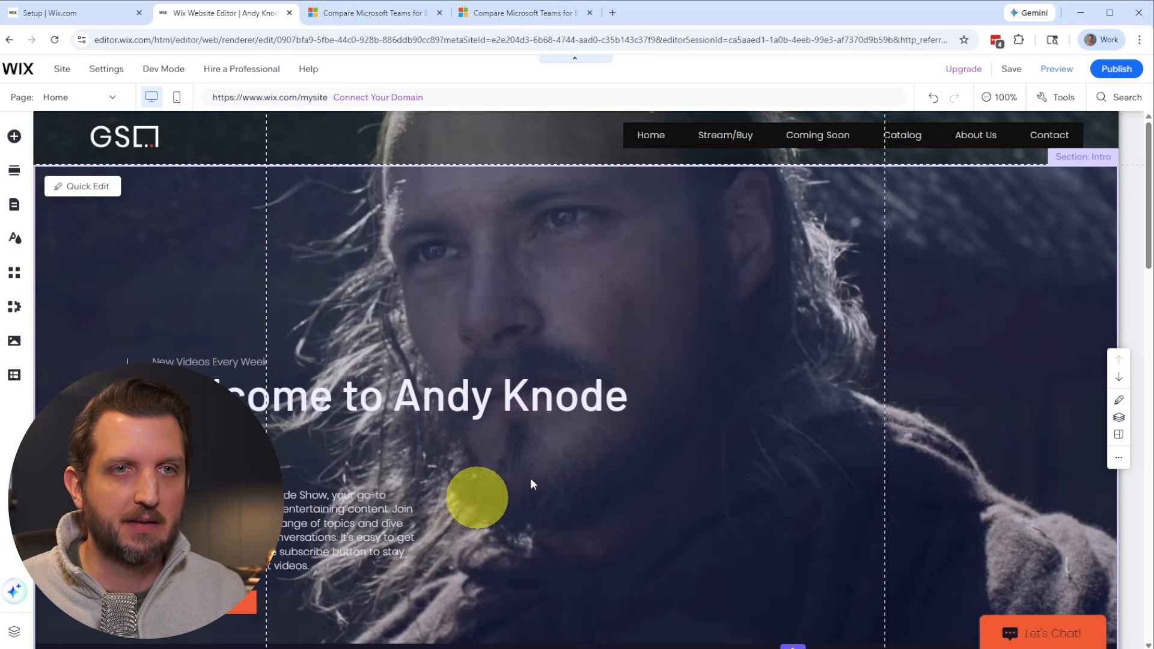
pyautogui.scroll(-3, 319, 428)
pyautogui.scroll(-4, 319, 428)
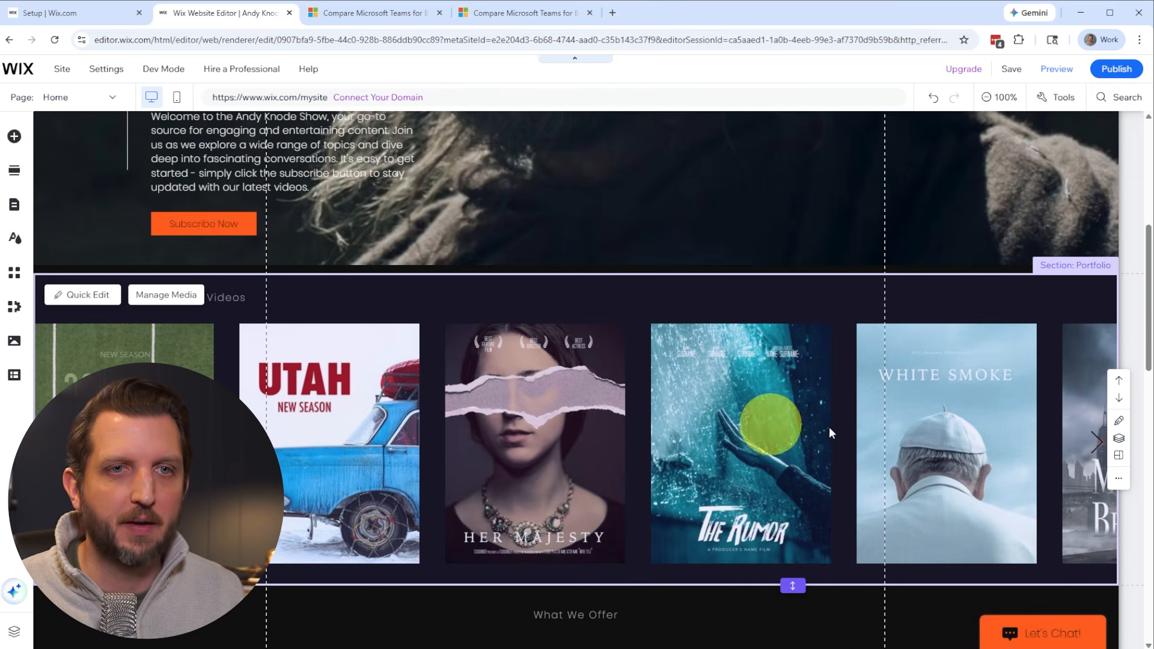
pyautogui.scroll(-5, 781, 441)
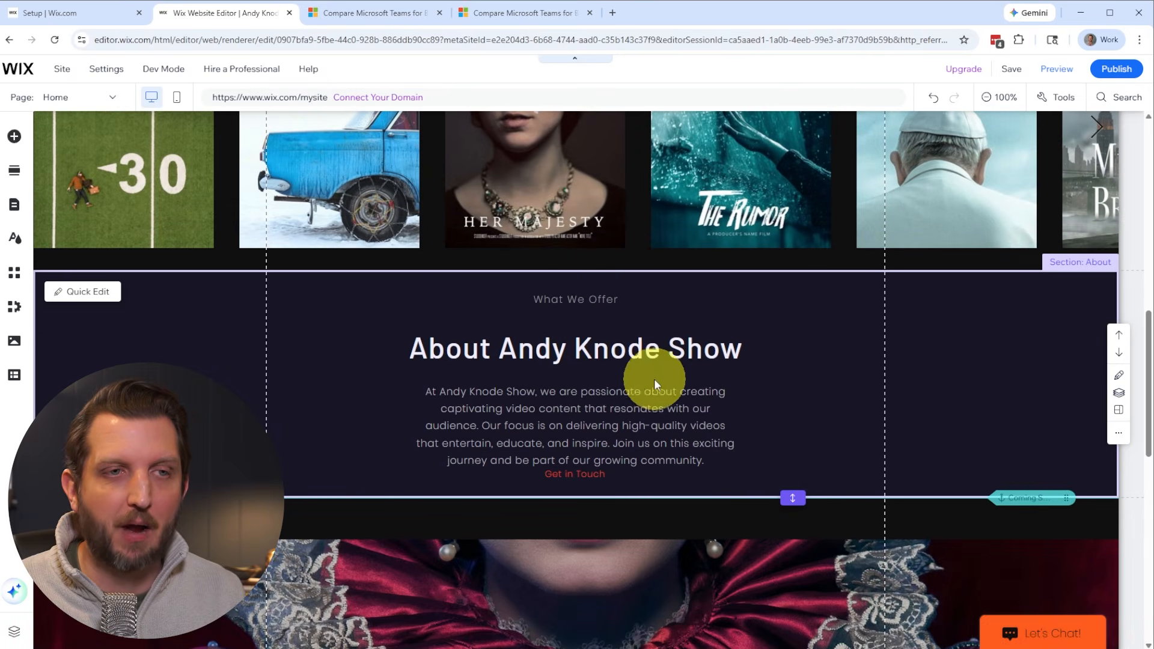
pyautogui.scroll(-1, 626, 358)
pyautogui.scroll(-6, 627, 356)
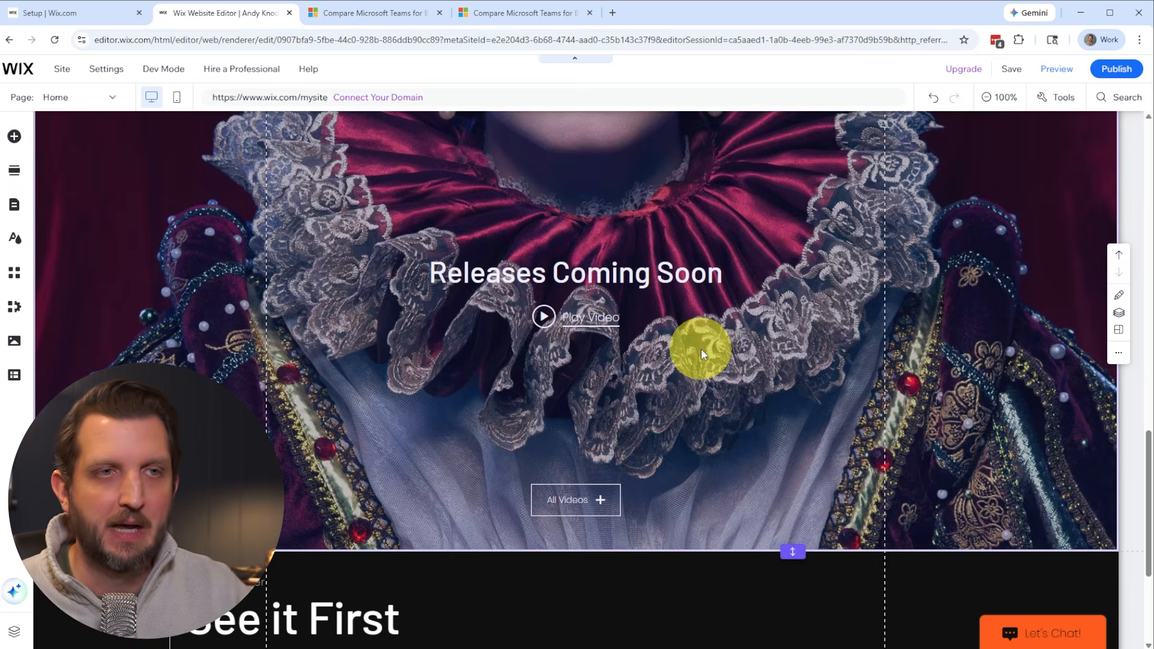
pyautogui.scroll(6, 700, 348)
pyautogui.scroll(3, 686, 329)
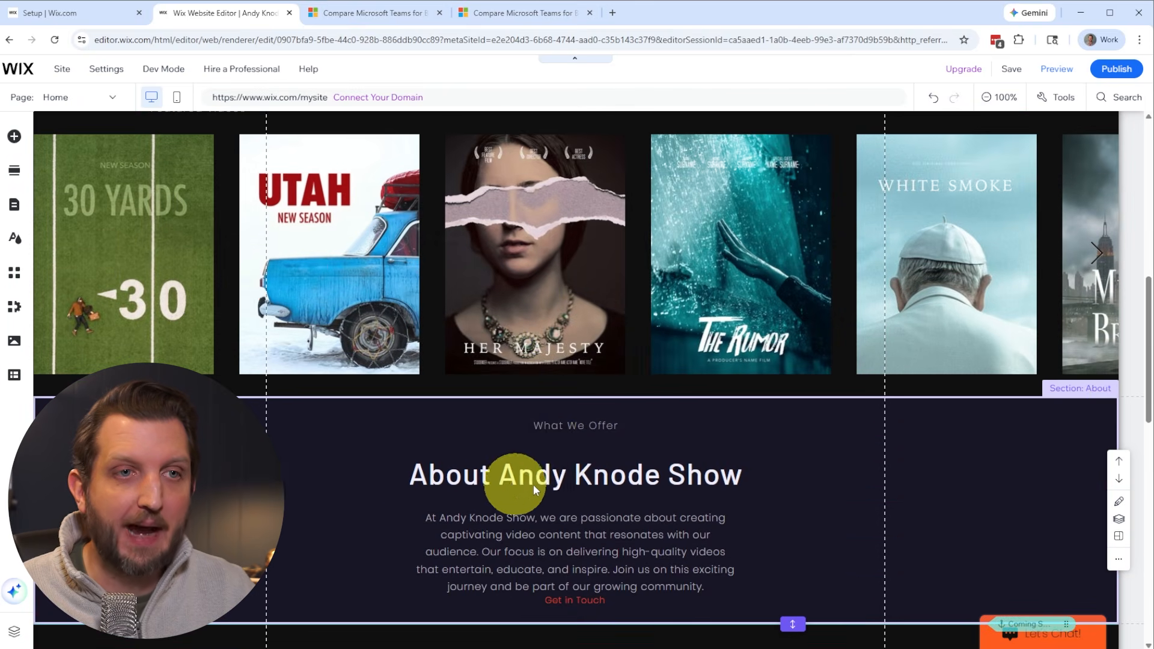
pyautogui.moveTo(550, 624)
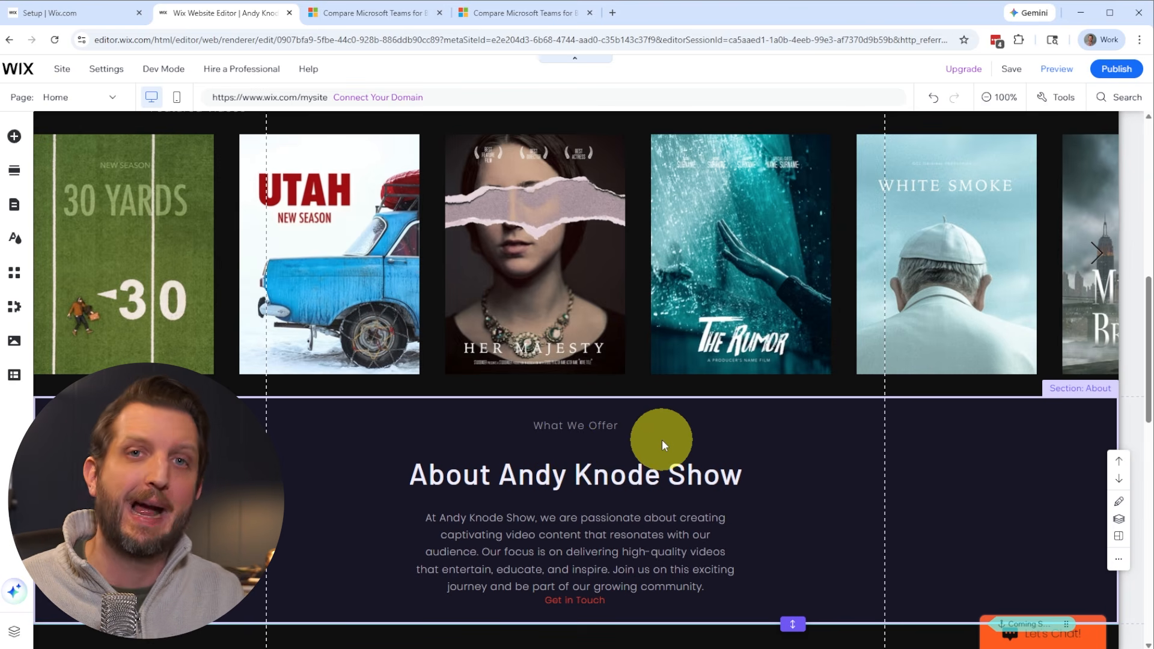
# Add an orange themed button to the Home page's About section, just above the section's heading
pyautogui.click(588, 555)
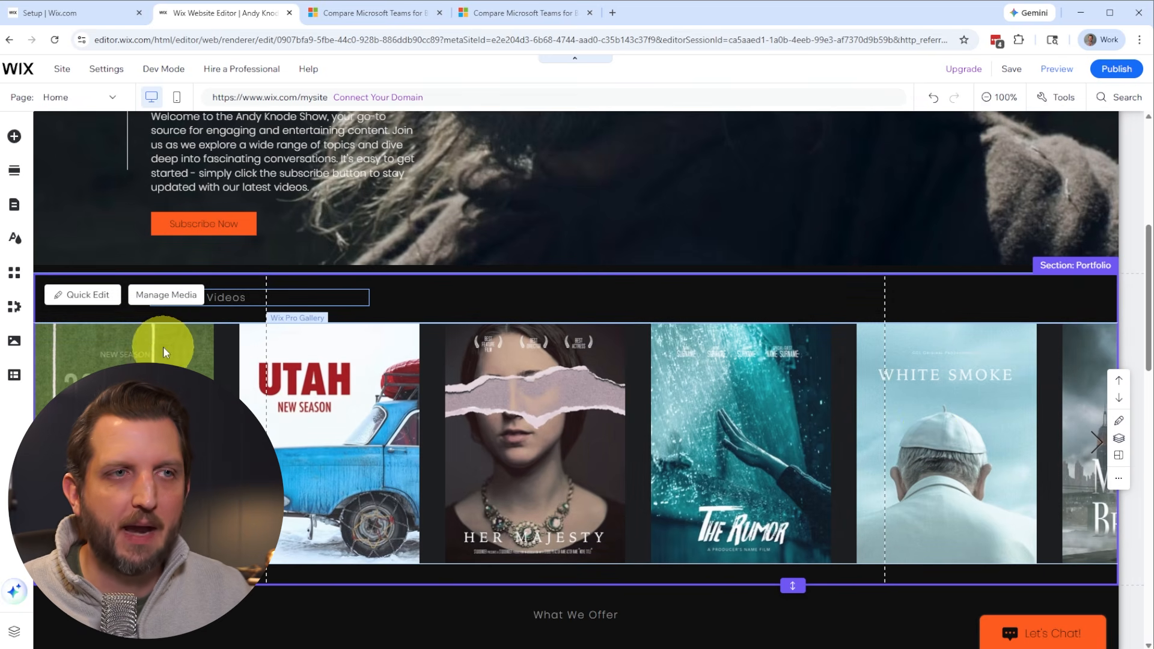
pyautogui.scroll(-1, 750, 471)
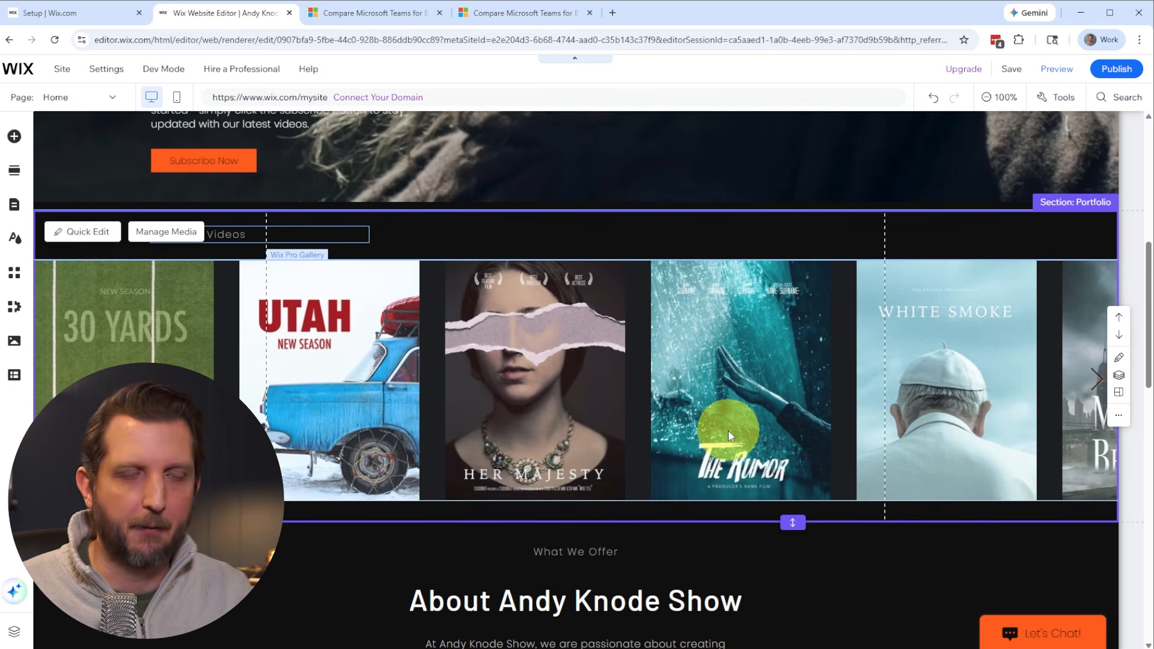
pyautogui.click(14, 137)
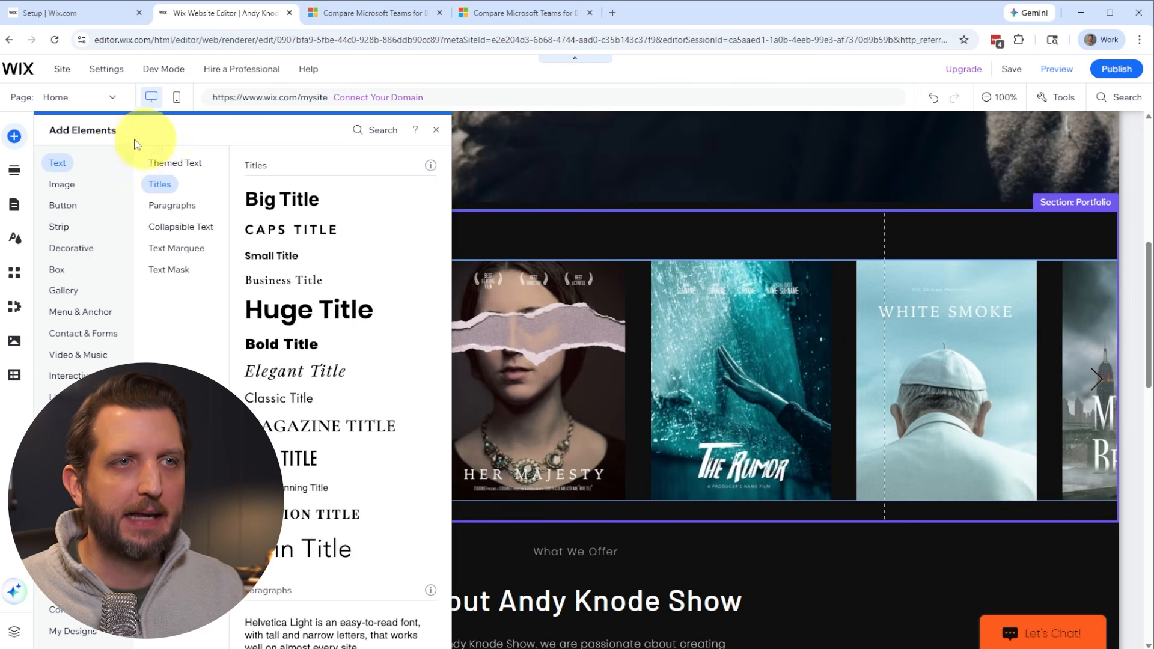
pyautogui.click(58, 227)
pyautogui.click(63, 205)
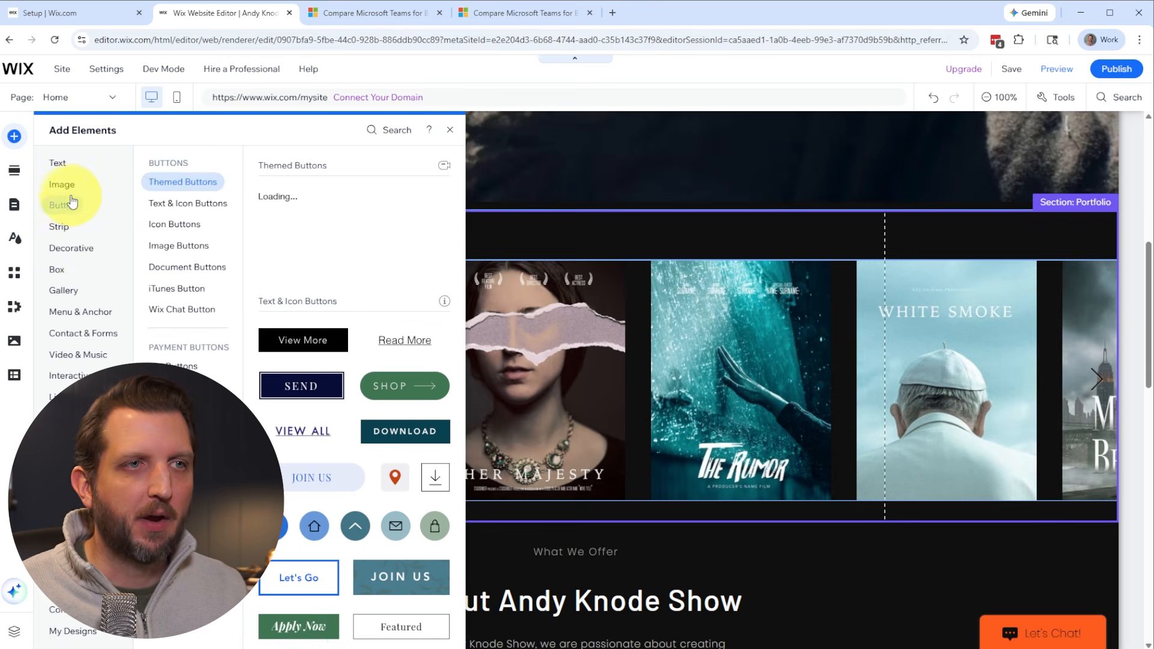
pyautogui.click(69, 185)
pyautogui.click(66, 205)
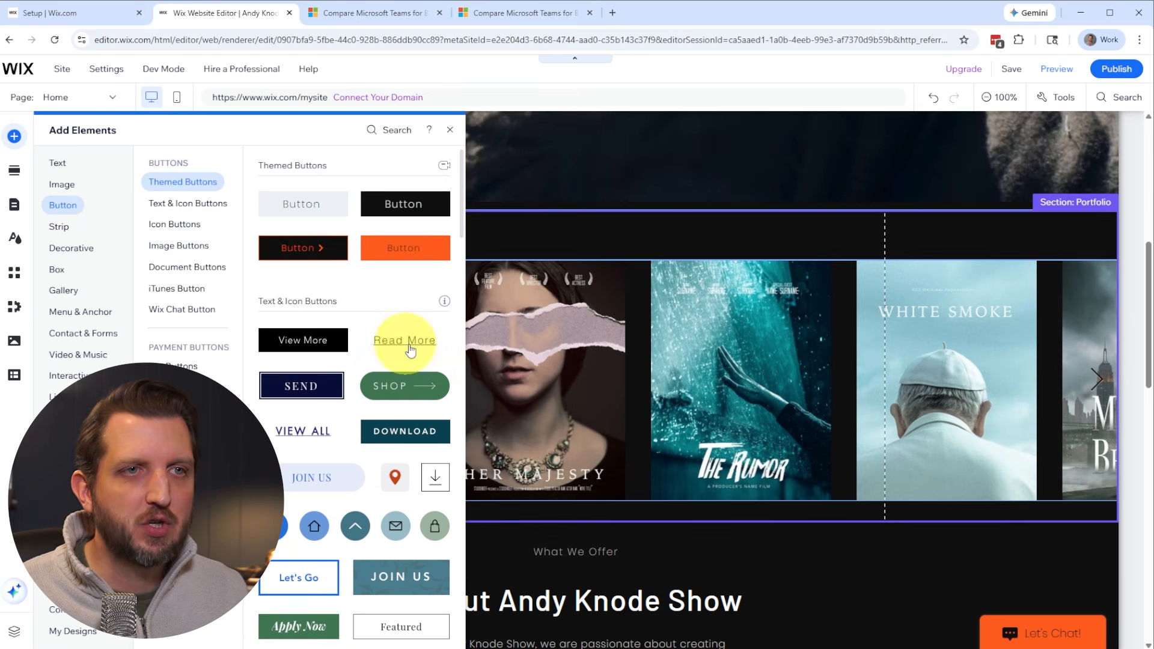
pyautogui.moveTo(395, 256); pyautogui.dragTo(553, 559)
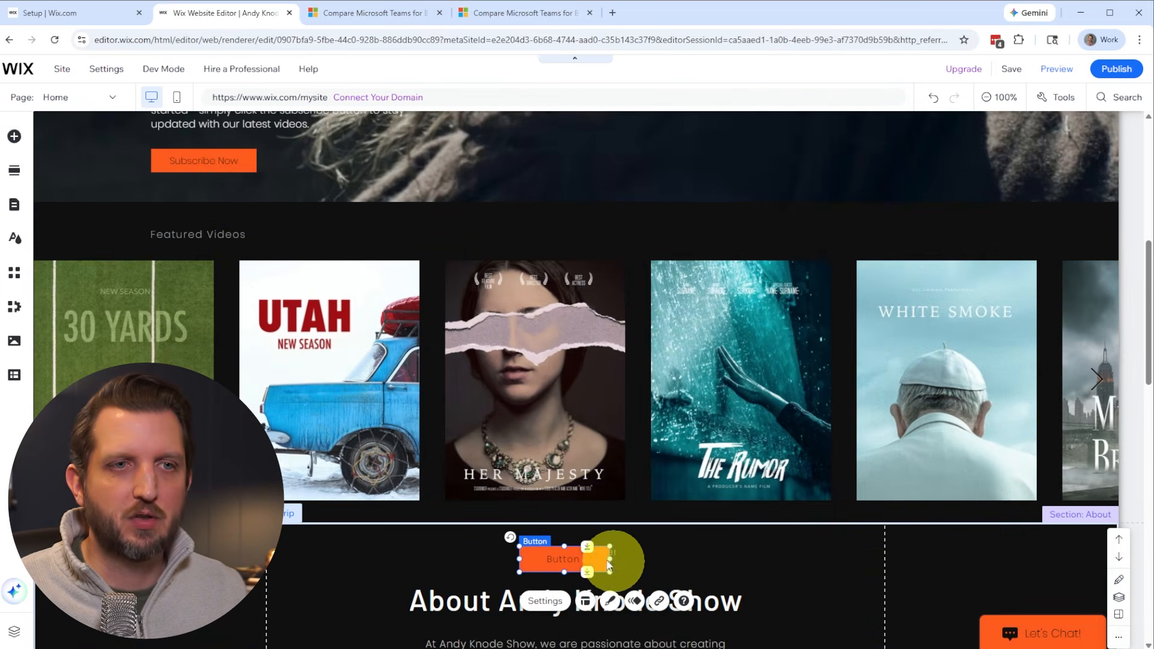
pyautogui.scroll(-5, 552, 563)
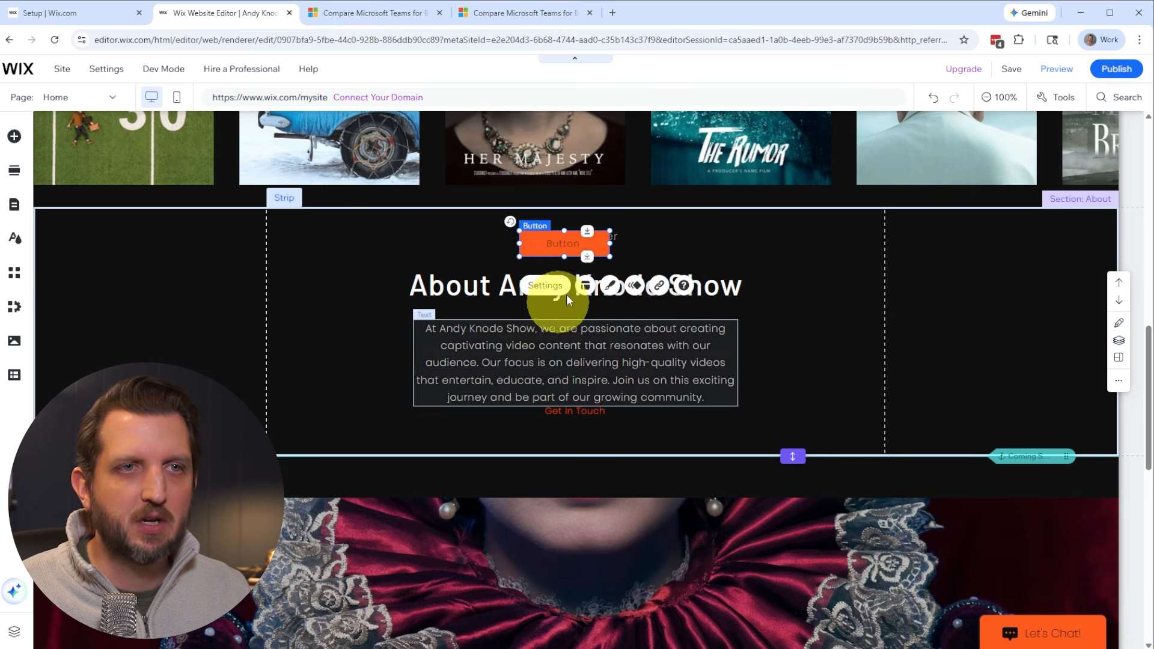
# View the design presets for the new button in the About section and close them without choosing one
pyautogui.rightClick(552, 242)
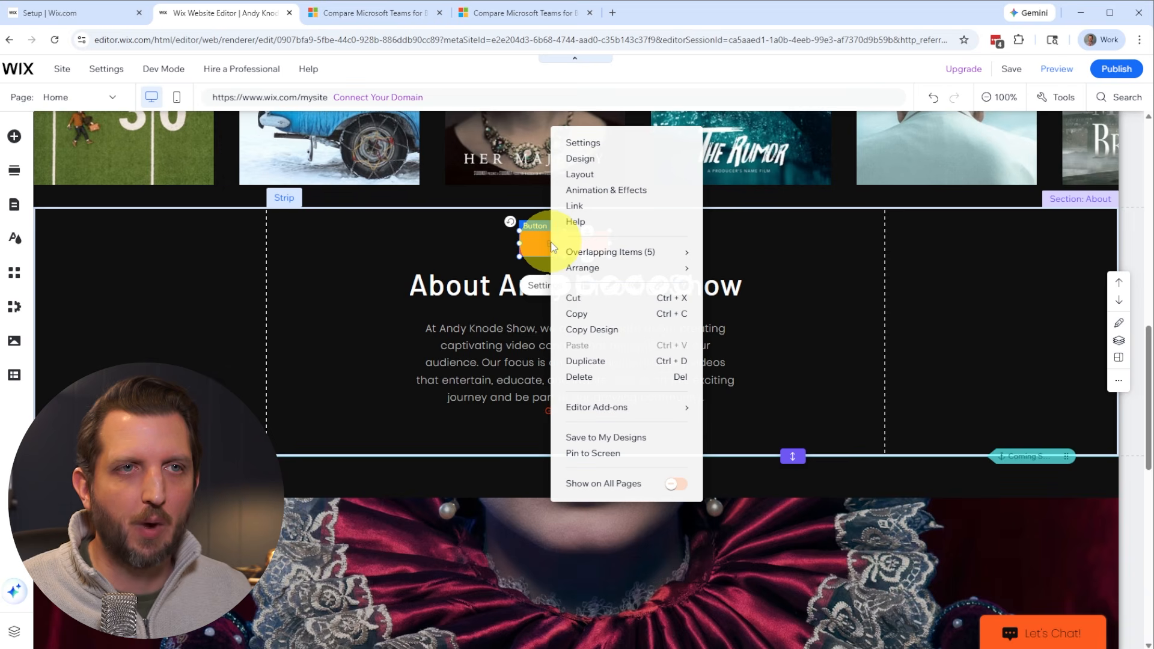
pyautogui.click(607, 159)
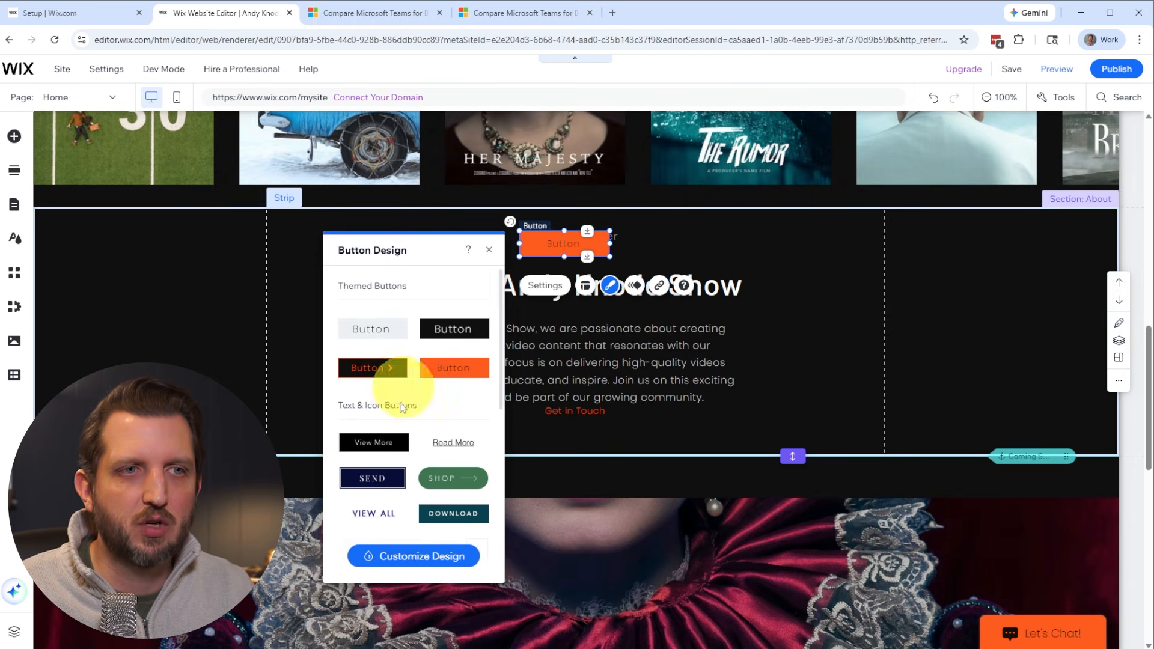
pyautogui.click(489, 250)
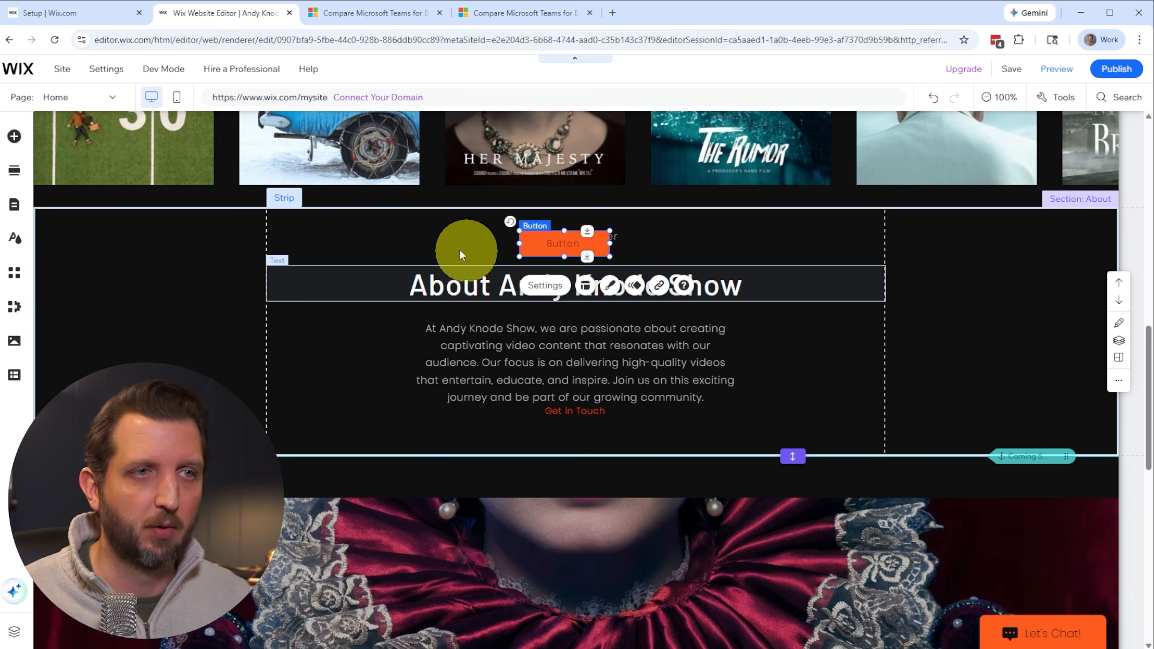
# View the border, corners and shadow design options of the About section's strip, and select the section's heading text
pyautogui.click(184, 296)
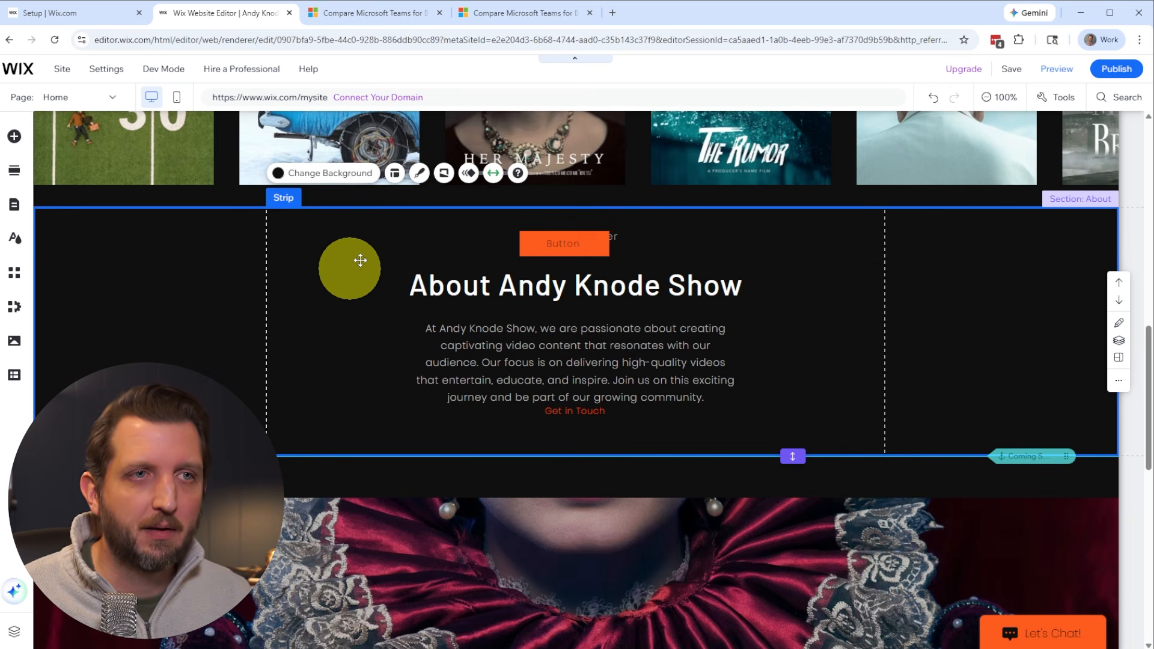
pyautogui.click(420, 173)
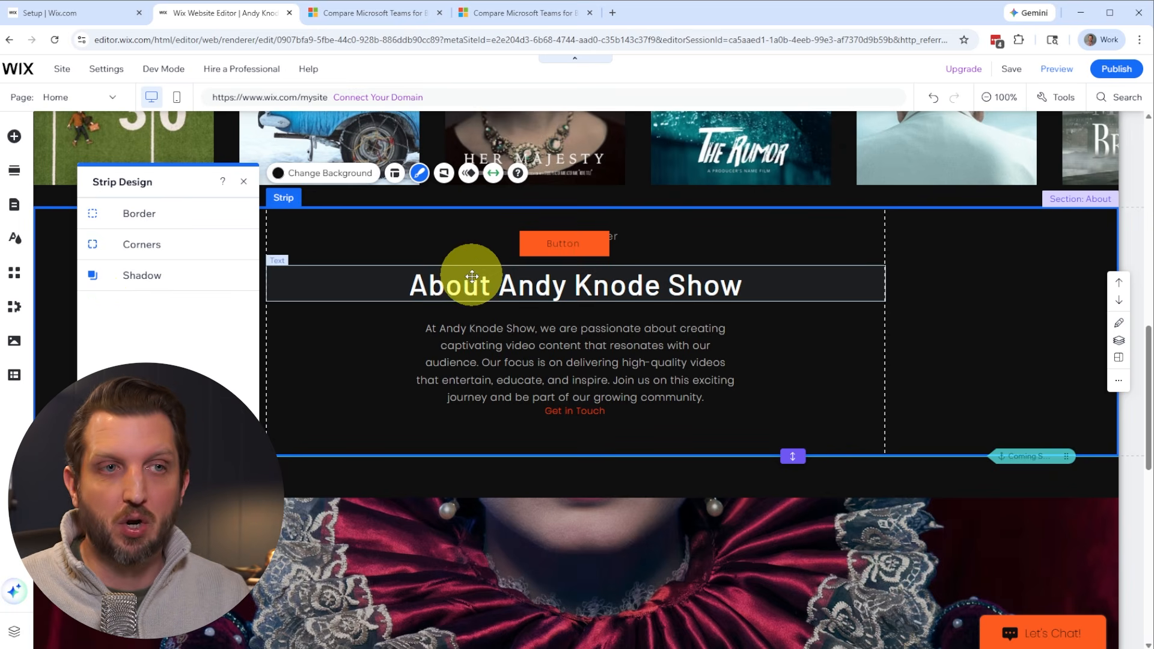
pyautogui.click(478, 294)
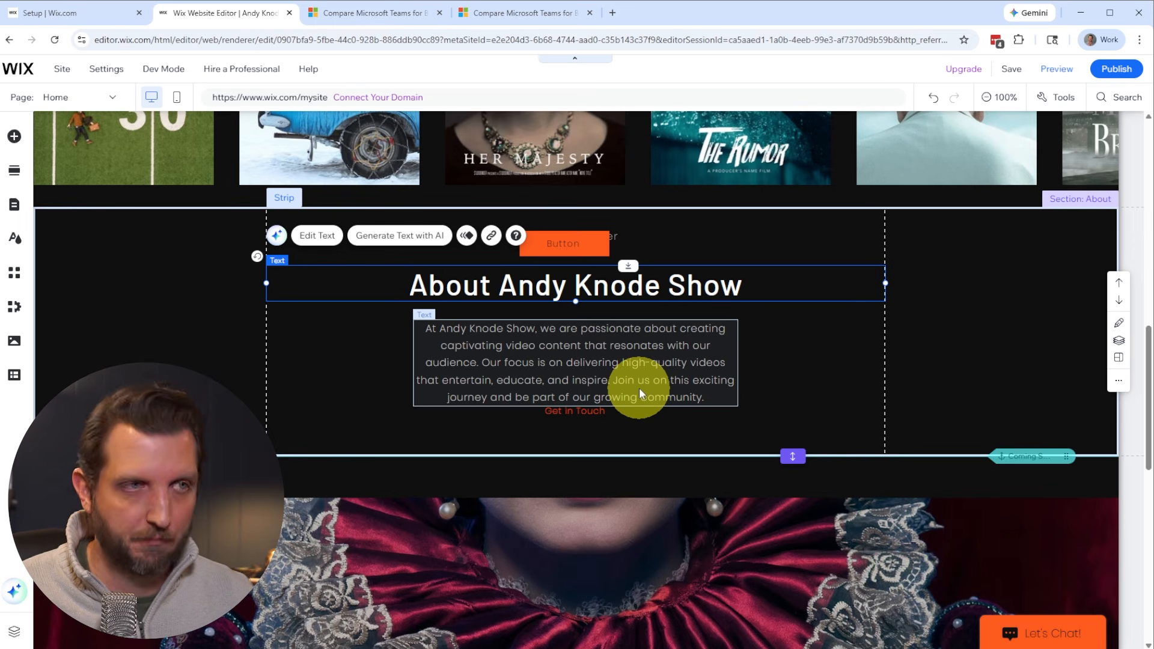
# Open the background options of the Home page's intro strip and browse the suggested backgrounds
pyautogui.scroll(1, 567, 467)
pyautogui.scroll(12, 567, 466)
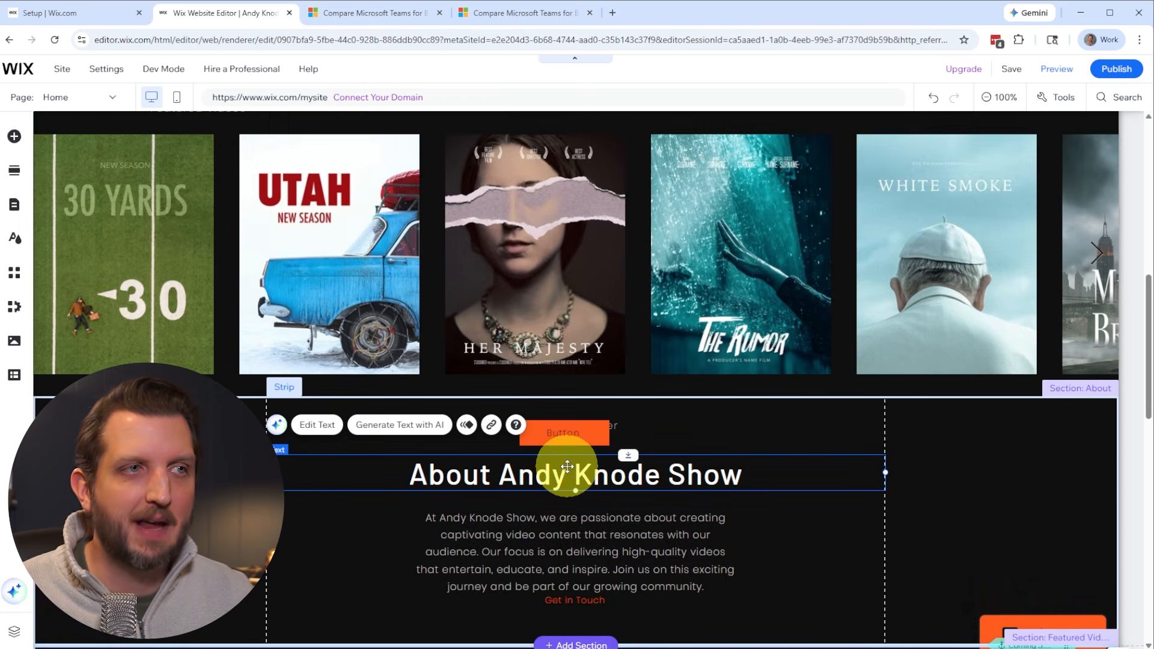
pyautogui.scroll(1, 567, 467)
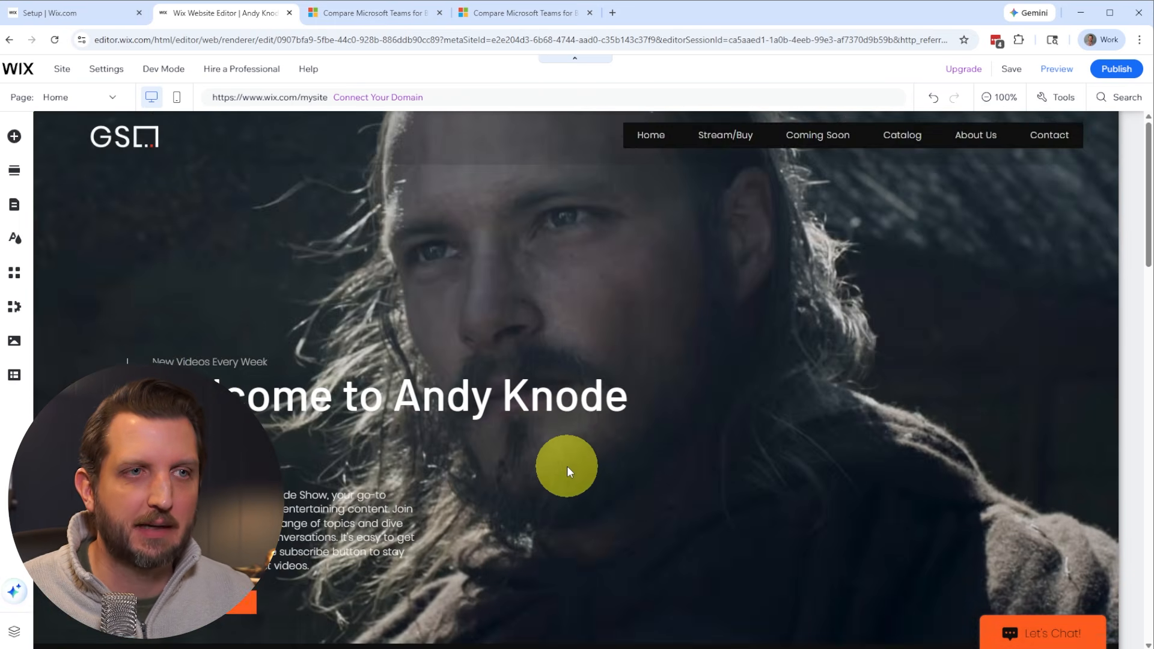
pyautogui.click(706, 540)
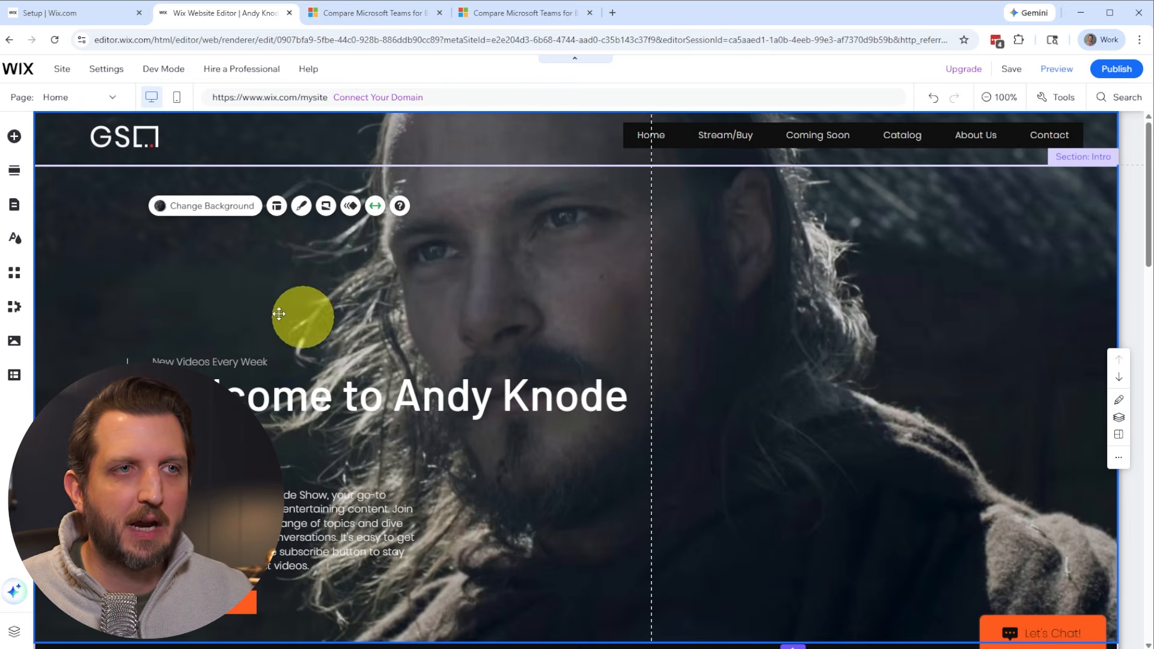
pyautogui.click(195, 206)
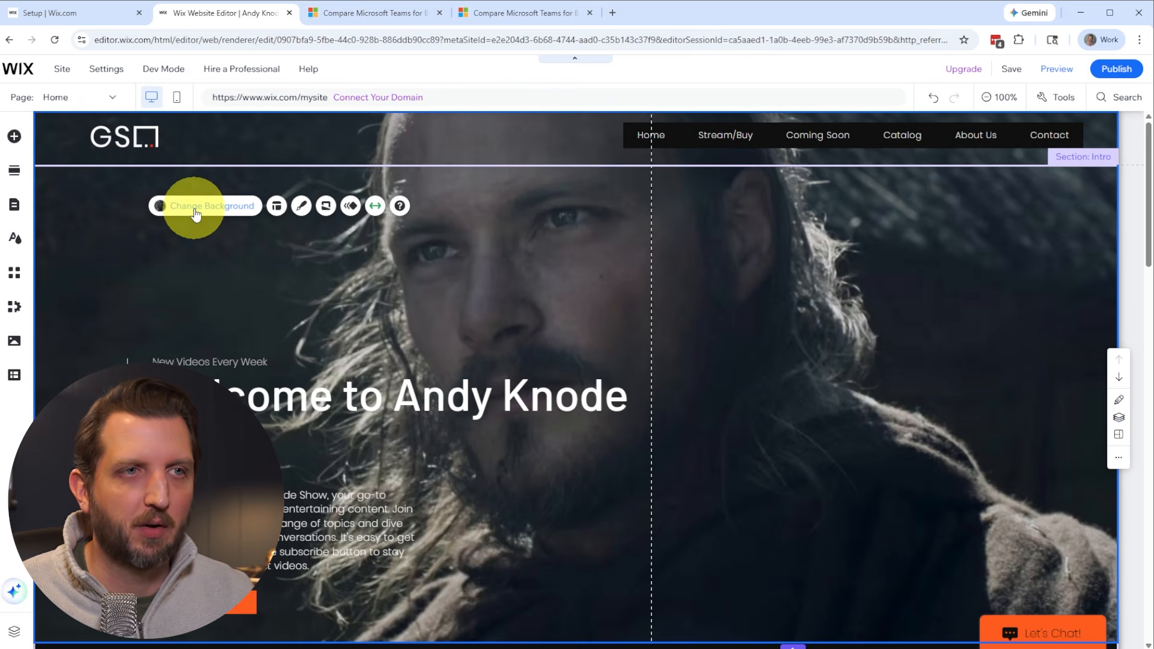
pyautogui.scroll(-3, 178, 322)
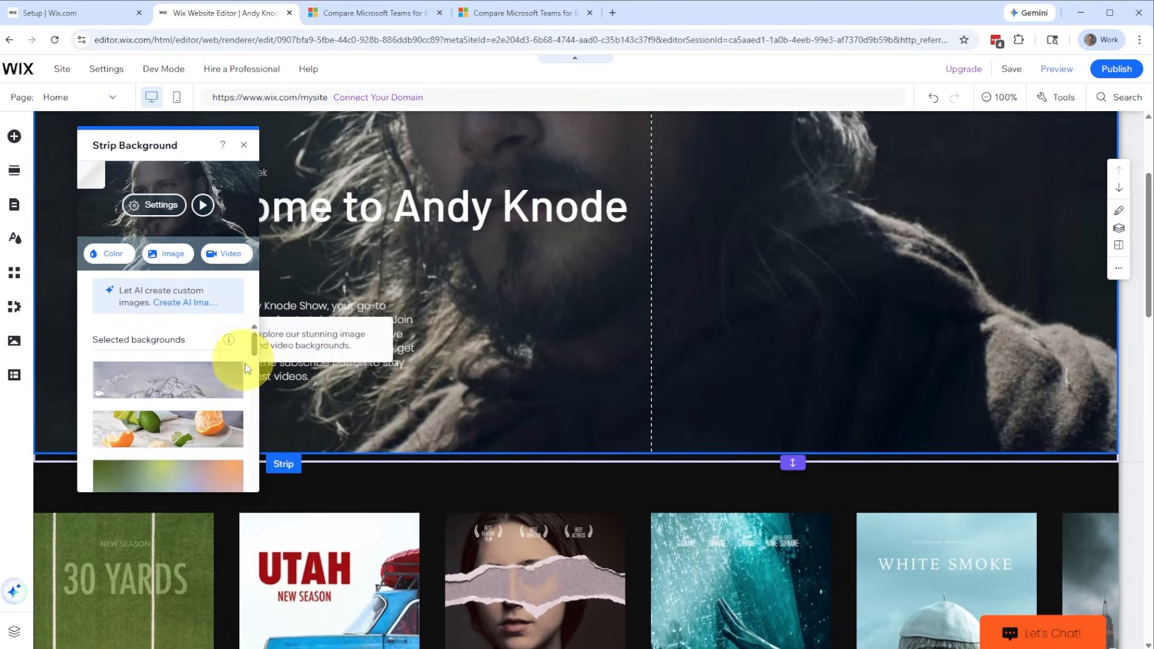
pyautogui.scroll(-2, 216, 379)
pyautogui.scroll(-3, 181, 379)
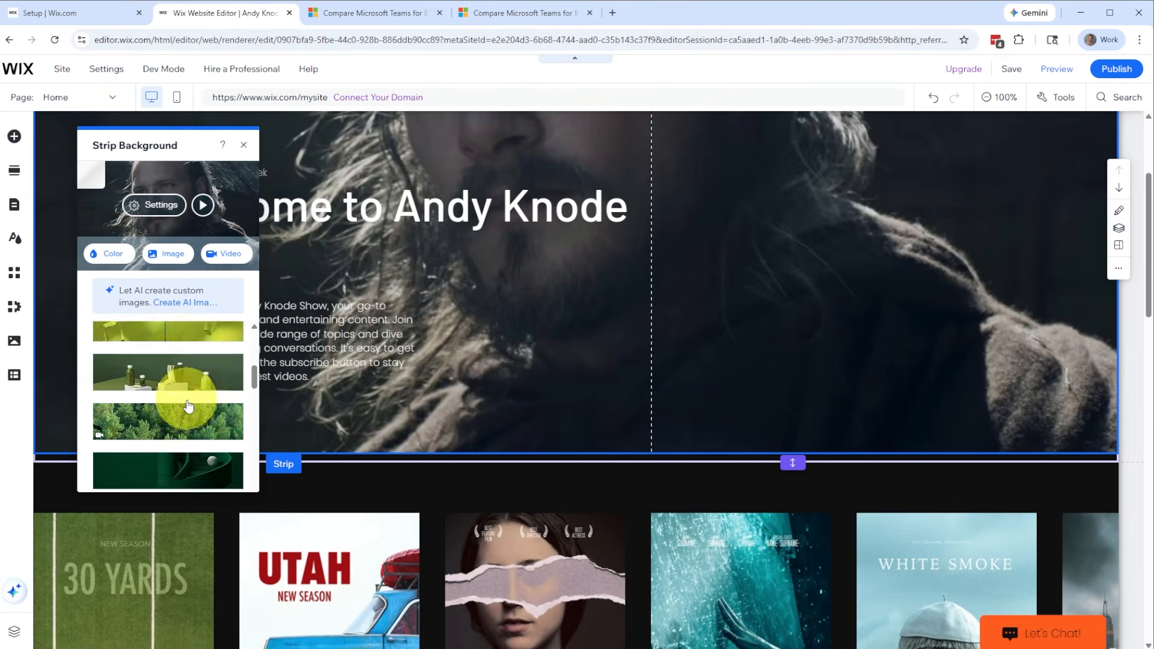
pyautogui.scroll(-3, 179, 403)
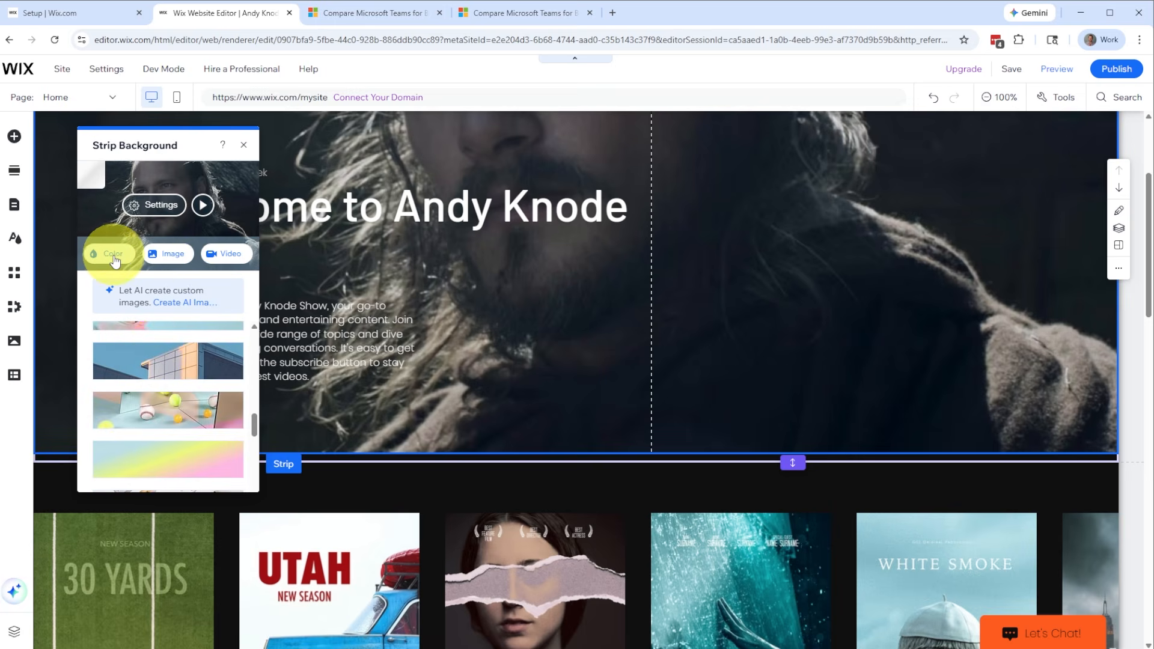
# Search the Wix media for "Film reels" and set the Vintage Film Equipment image as the intro strip's background
pyautogui.click(162, 258)
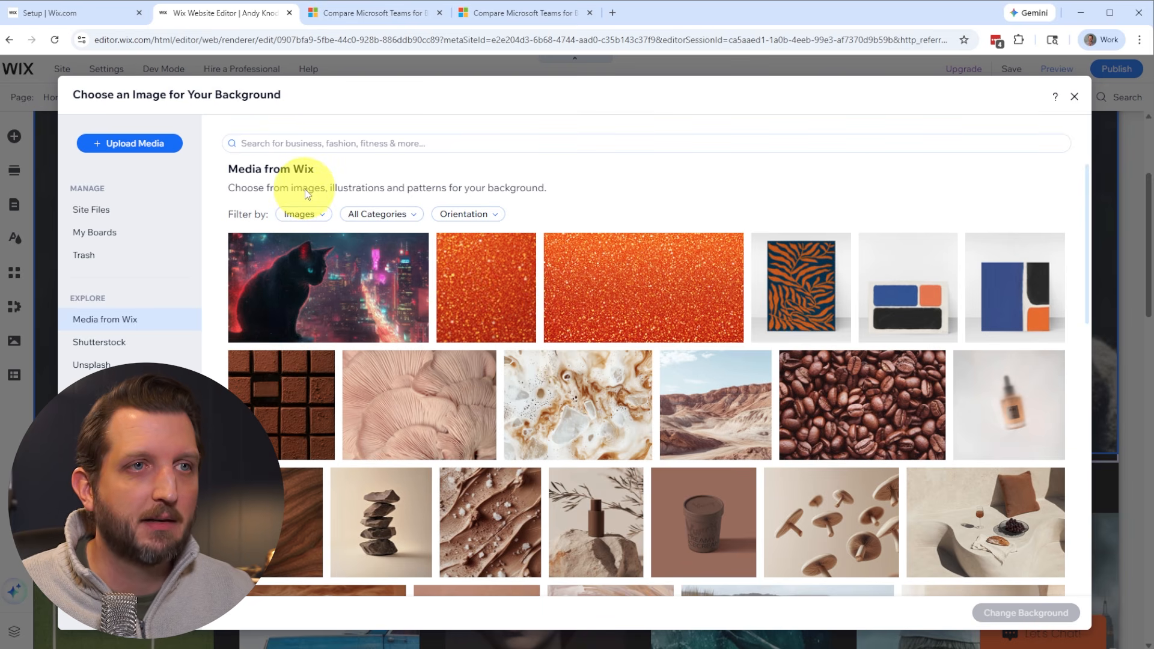
pyautogui.click(309, 144)
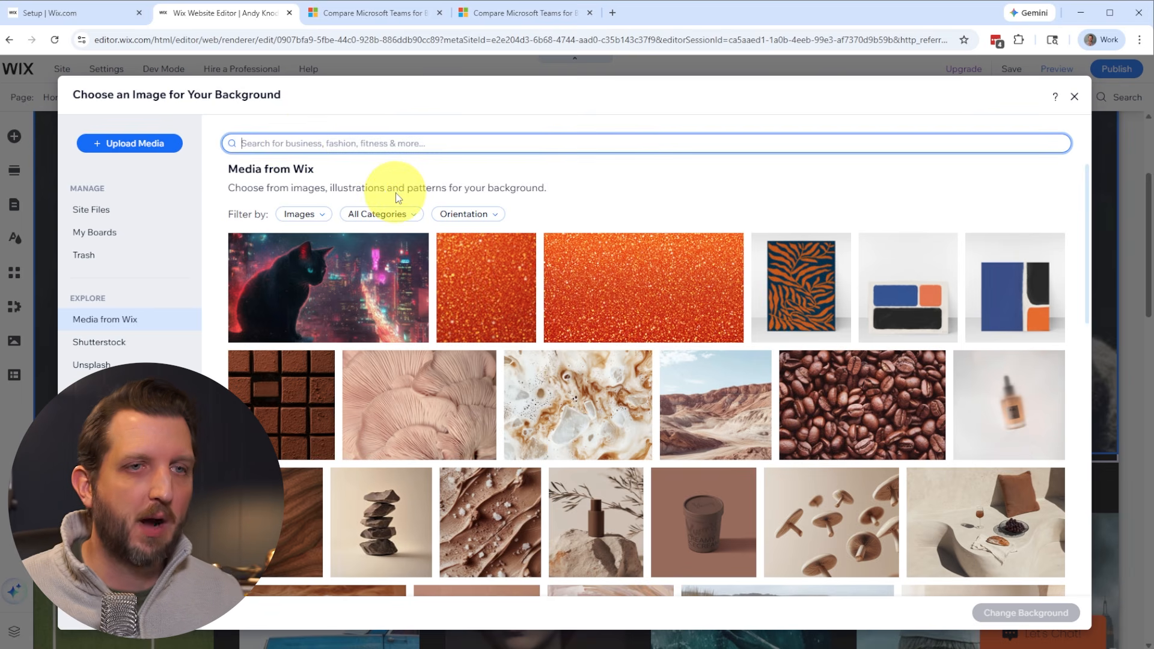
pyautogui.write('Film reels')
pyautogui.press('Return')
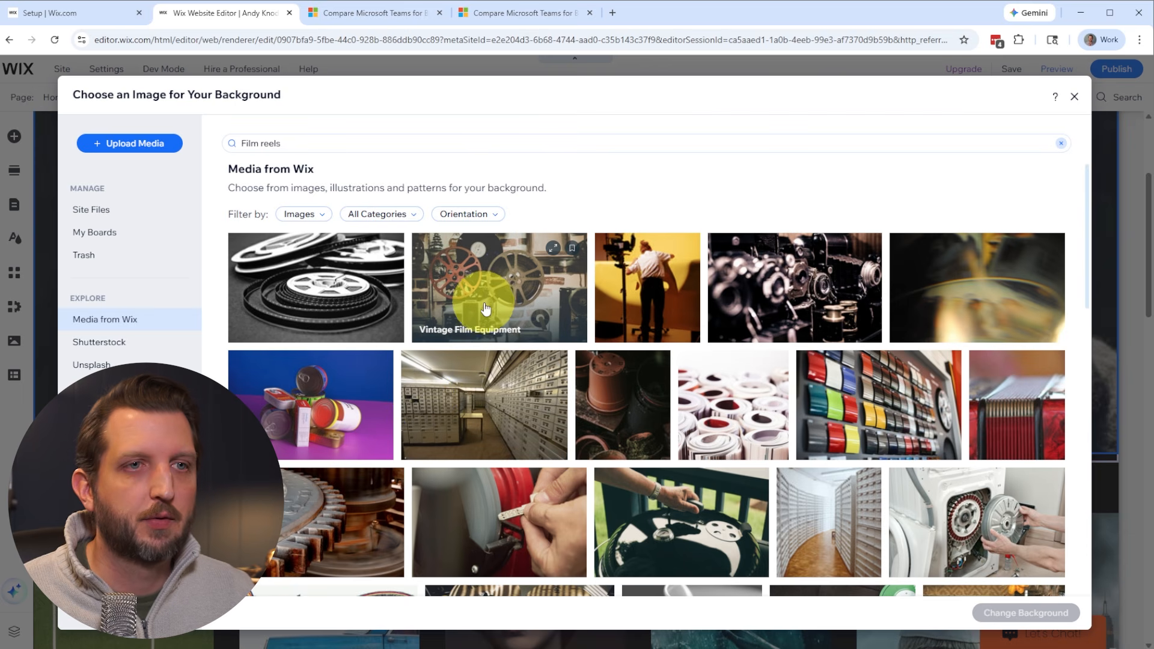
pyautogui.click(485, 305)
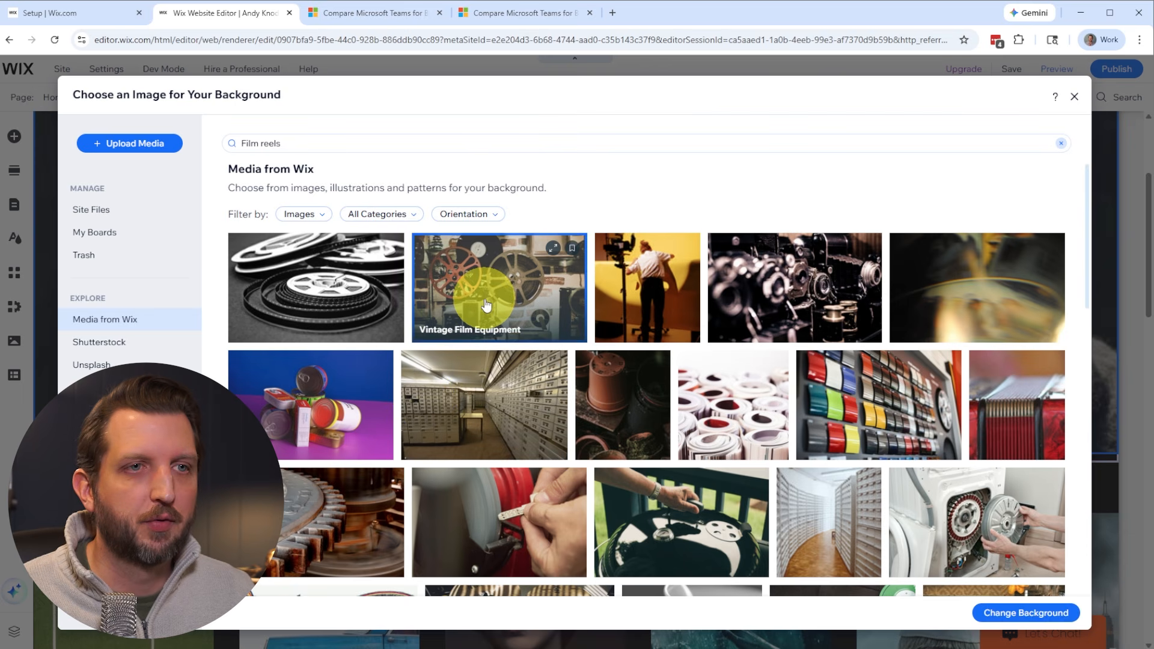
pyautogui.click(1032, 613)
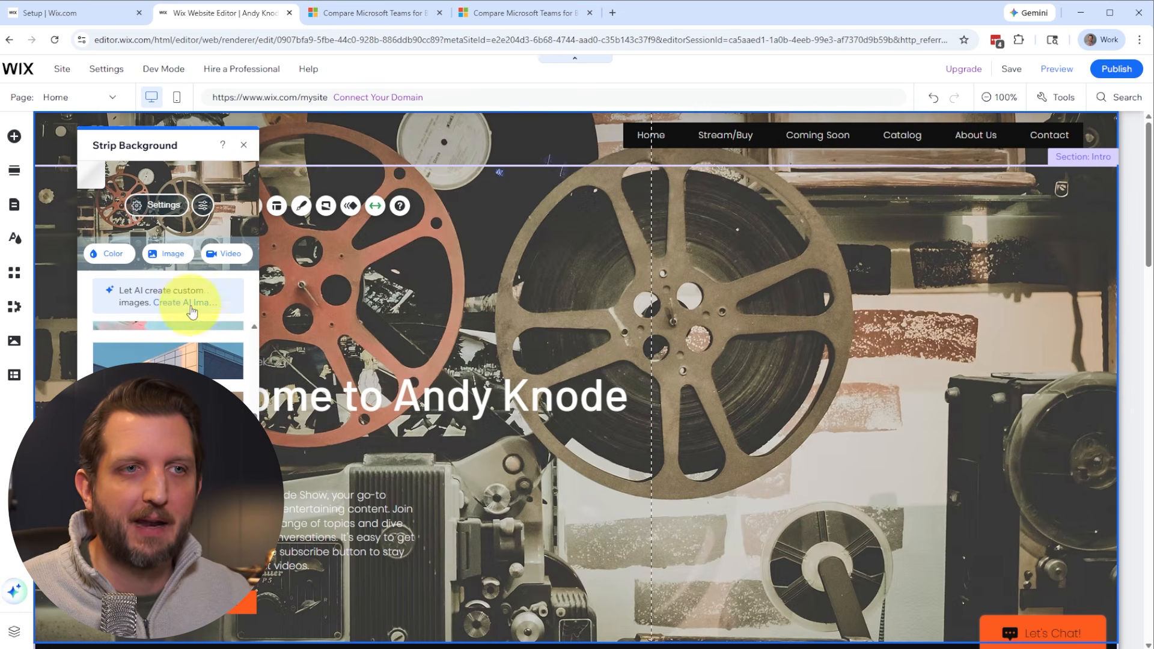
# Make the intro section's welcome paragraph bold and set its font size to 30 px
pyautogui.click(293, 515)
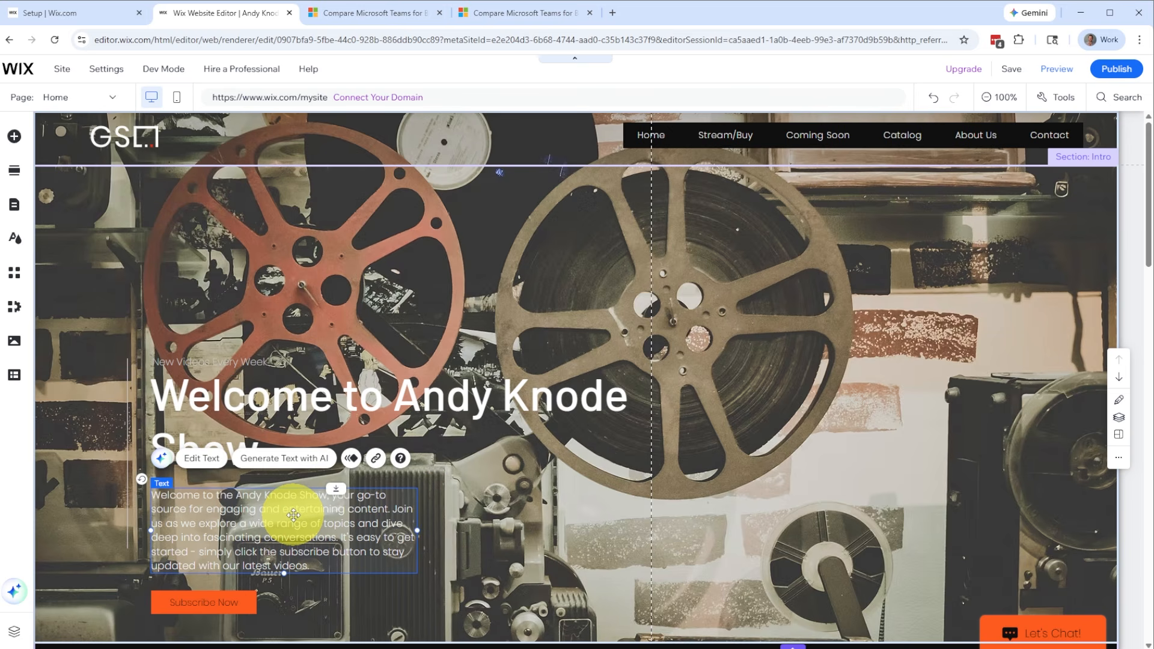
pyautogui.click(201, 459)
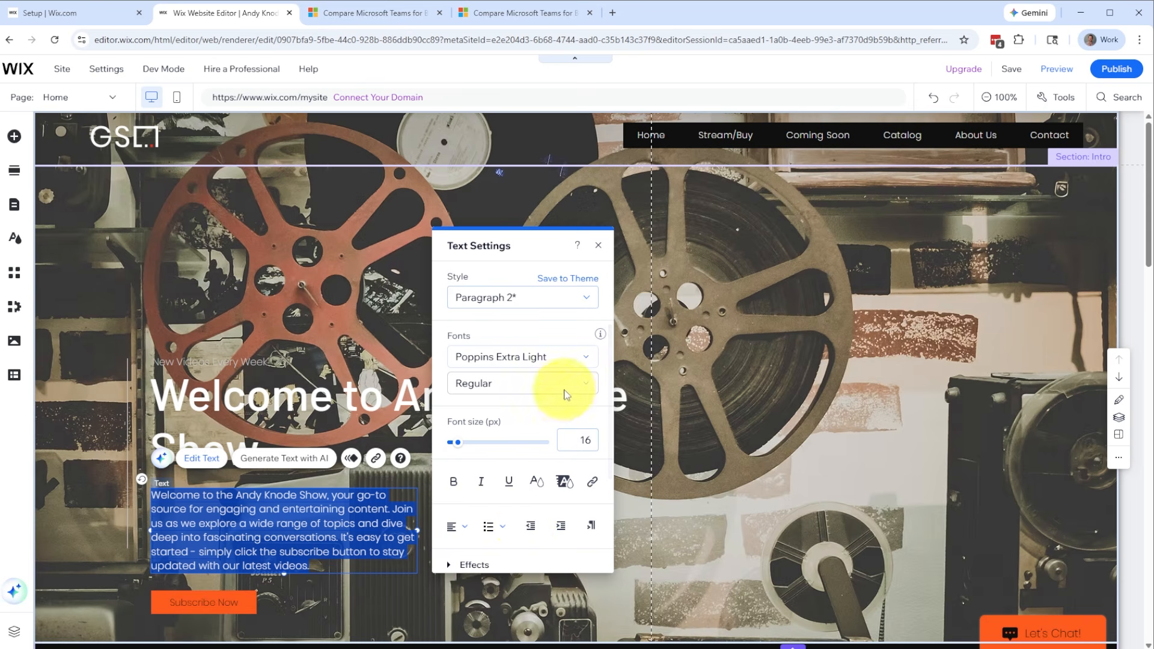
pyautogui.click(453, 482)
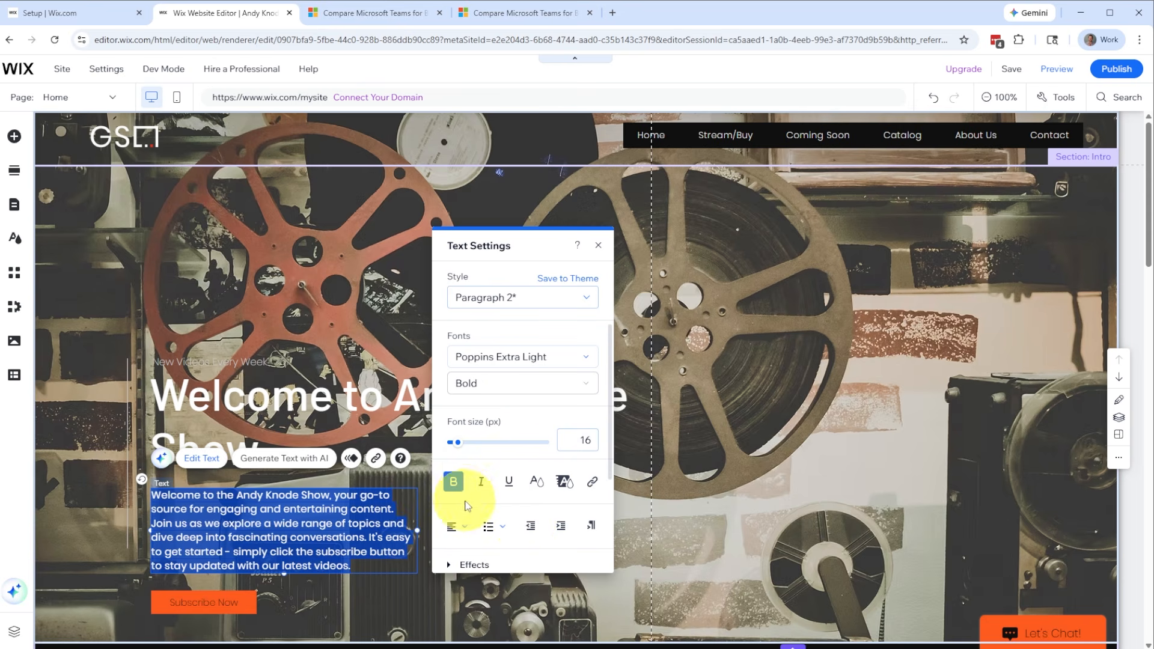
pyautogui.scroll(-3, 597, 468)
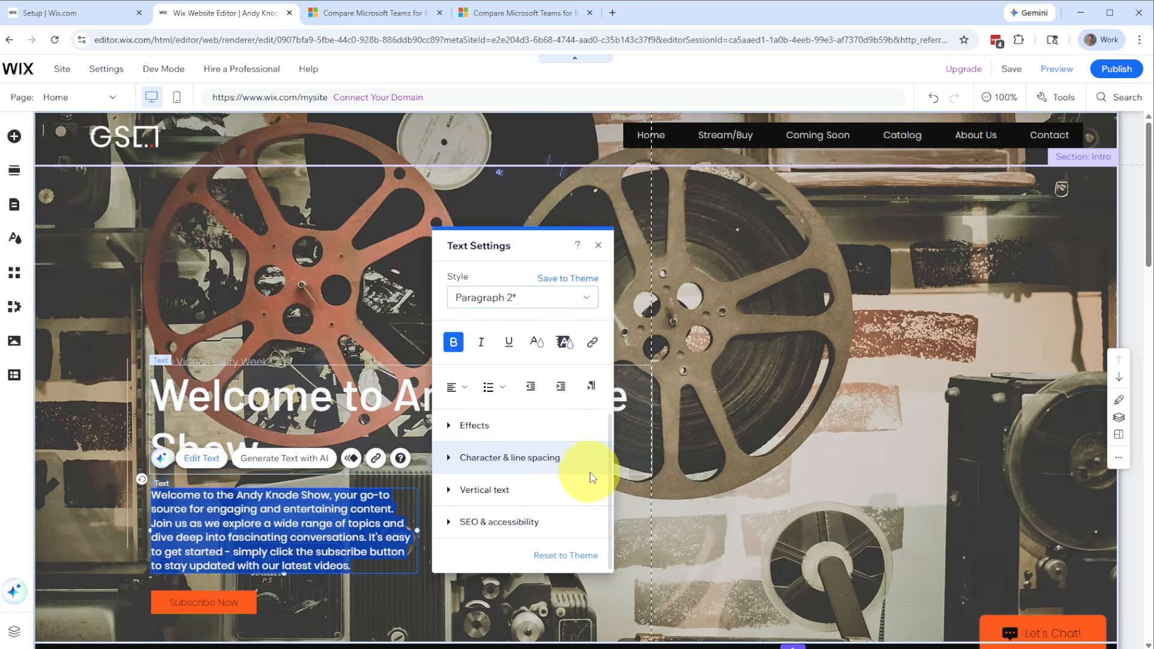
pyautogui.scroll(1, 589, 475)
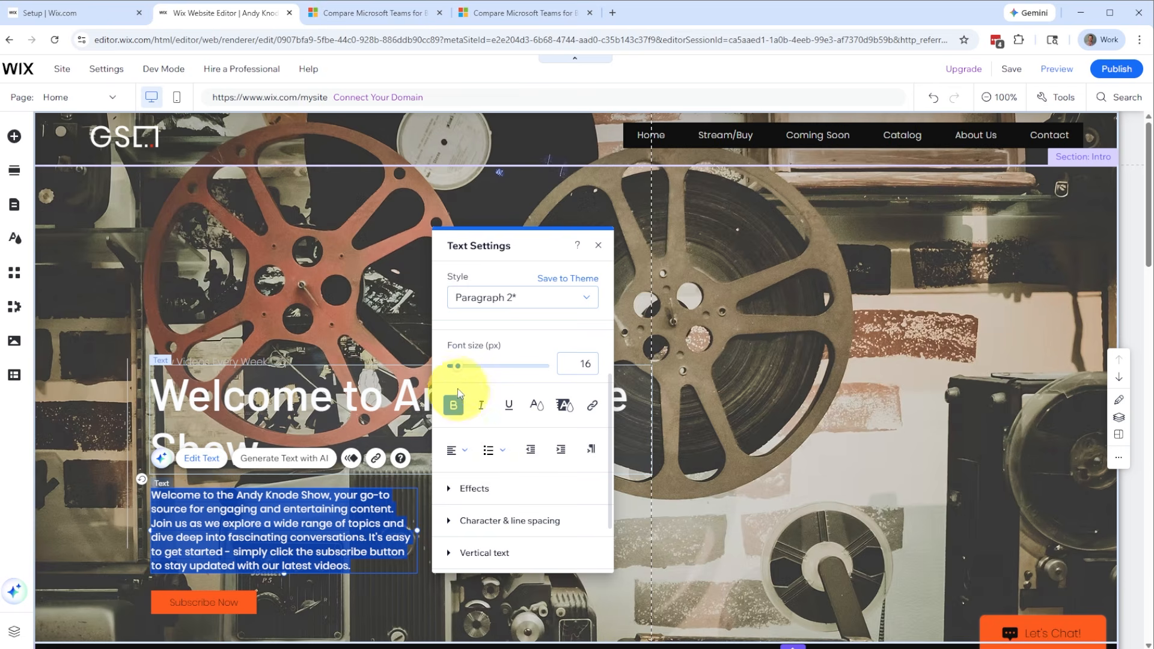
pyautogui.moveTo(458, 366); pyautogui.dragTo(463, 373)
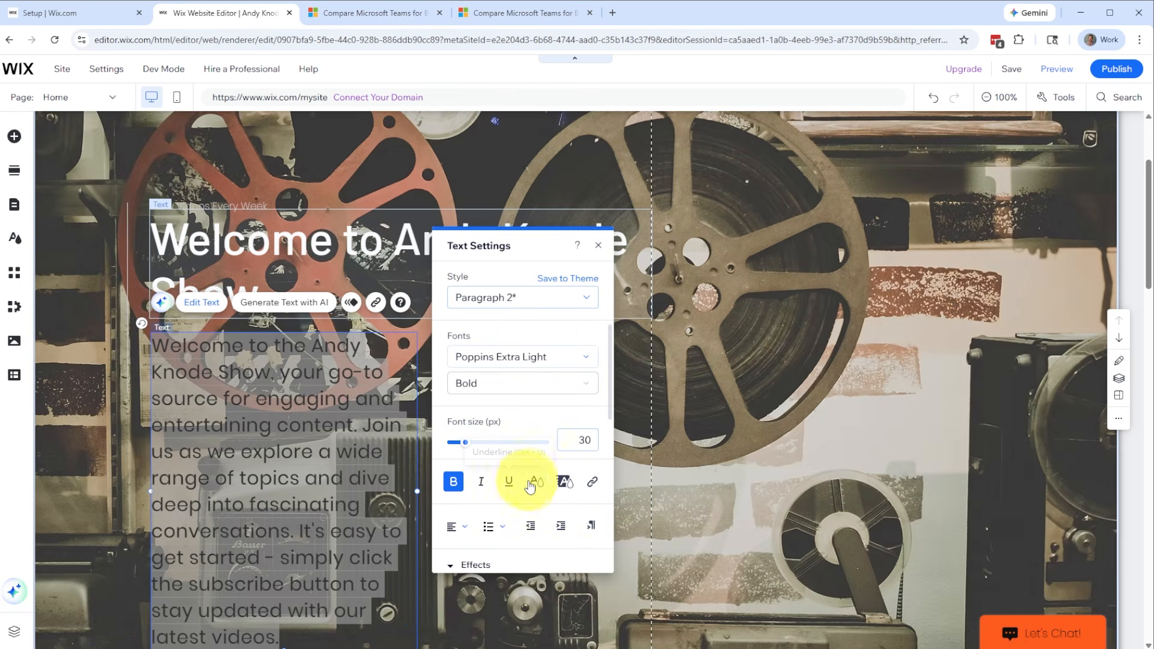
# Try the orange theme color #FF5900 on the welcome paragraph's text and return it to white
pyautogui.click(537, 483)
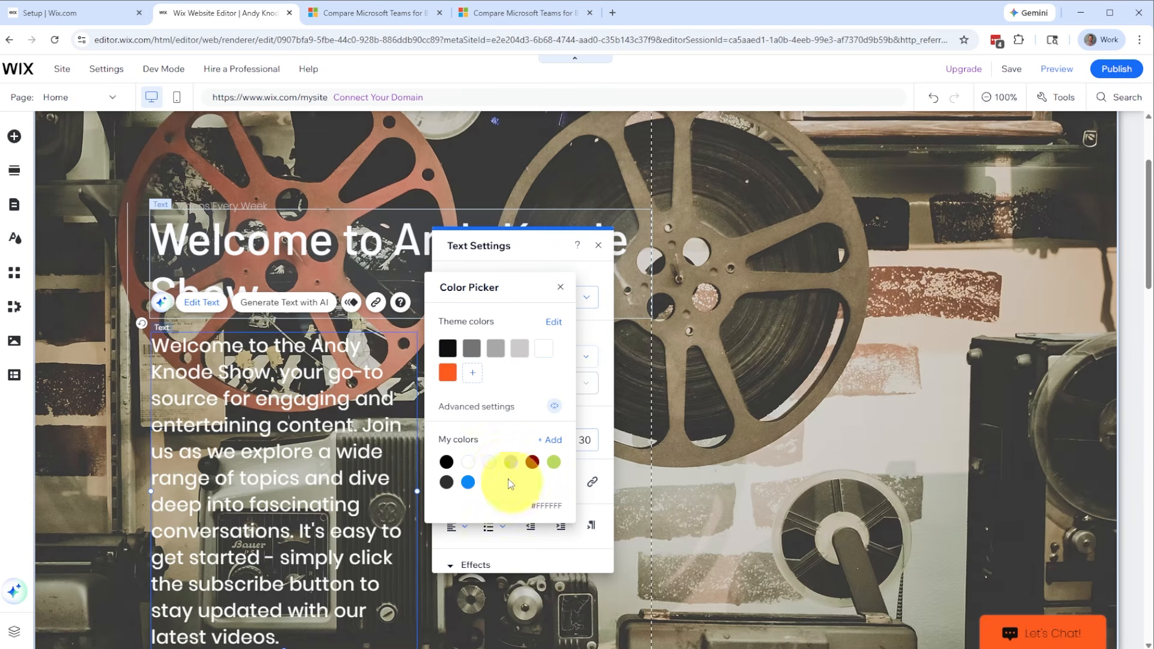
pyautogui.click(452, 382)
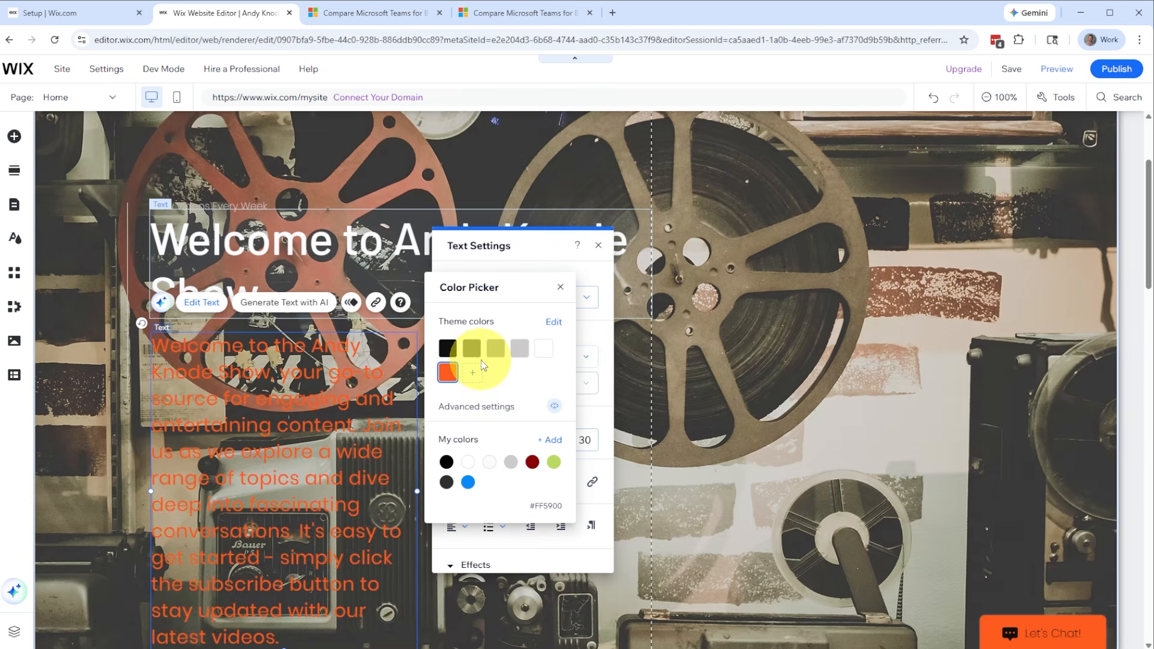
pyautogui.click(473, 372)
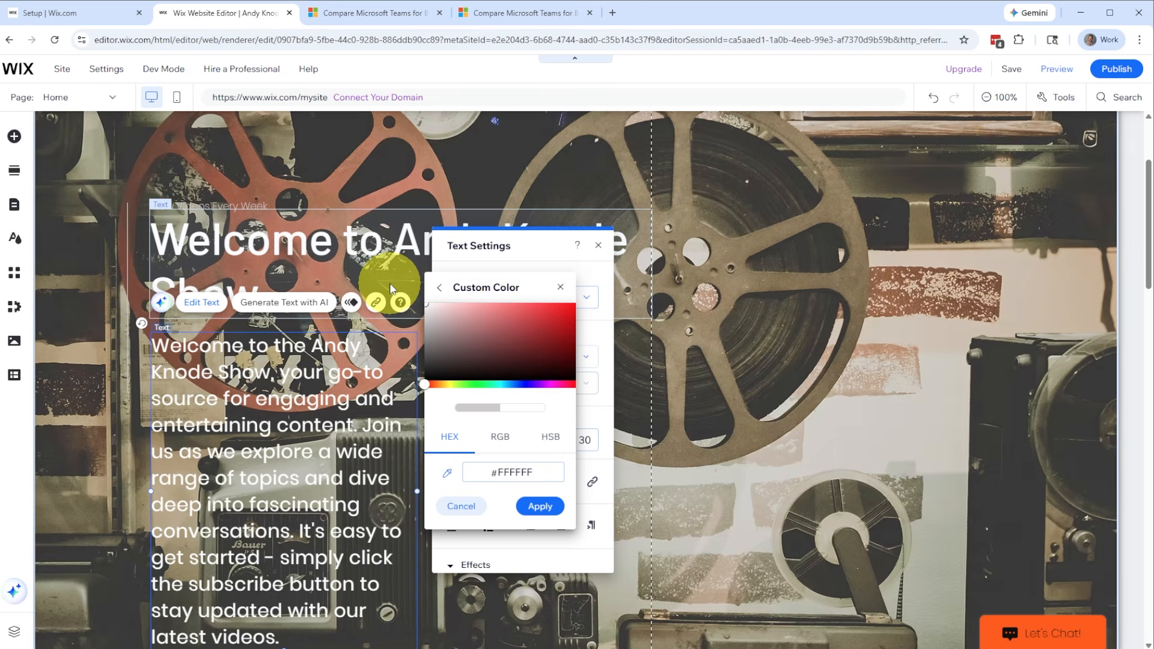
pyautogui.click(560, 286)
# Highlight the welcome paragraph with the black theme color #0F0F0F and widen its text box to about the heading's width
pyautogui.click(561, 482)
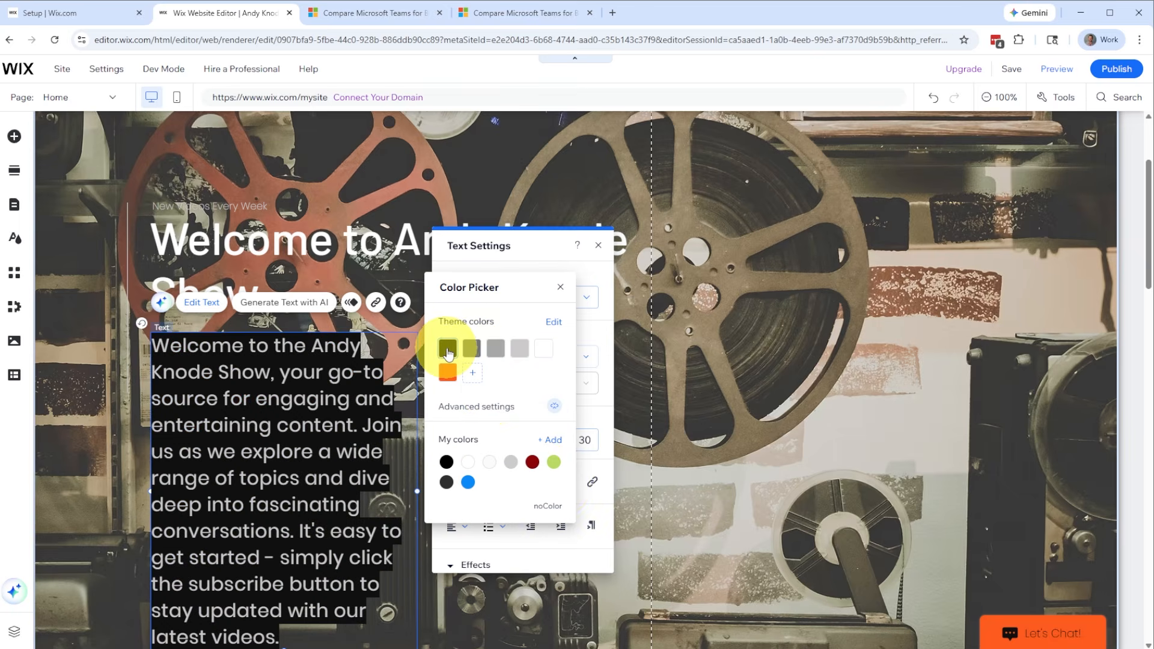
pyautogui.click(447, 350)
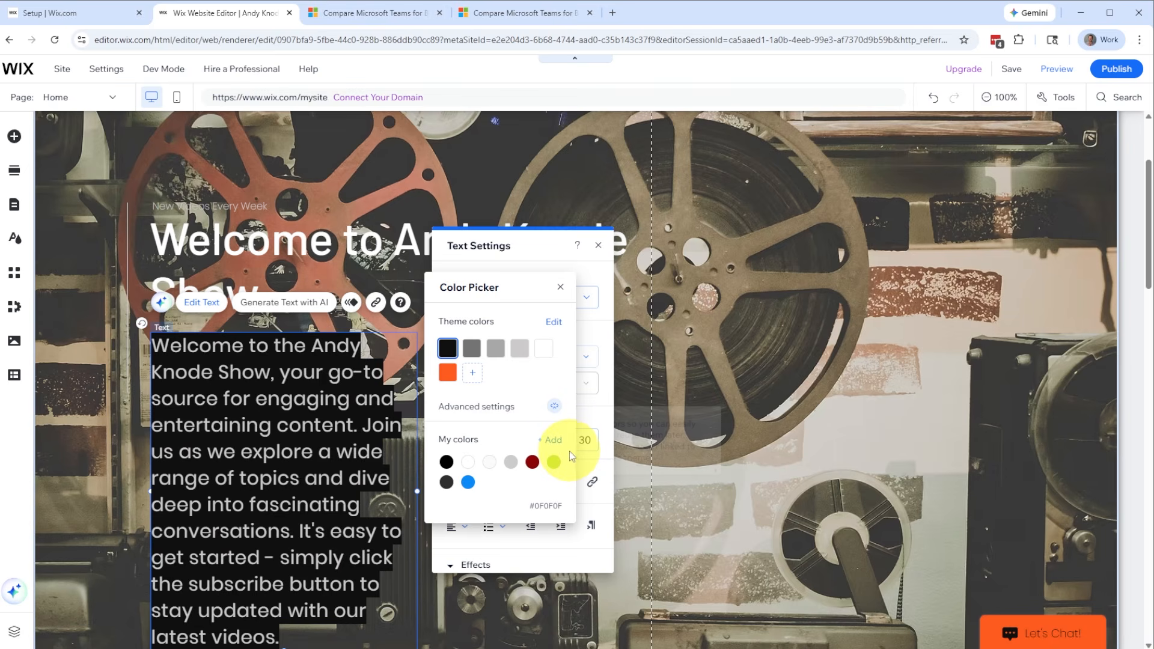
pyautogui.click(558, 290)
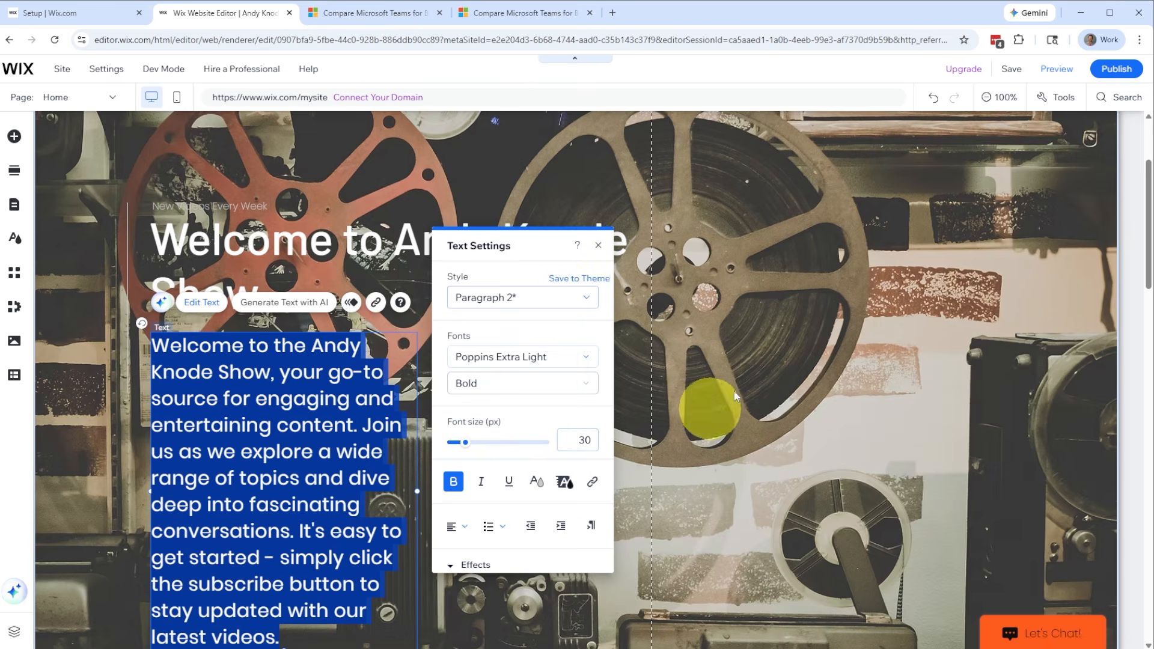
pyautogui.click(599, 246)
pyautogui.moveTo(418, 491); pyautogui.dragTo(626, 473)
pyautogui.scroll(2, 896, 486)
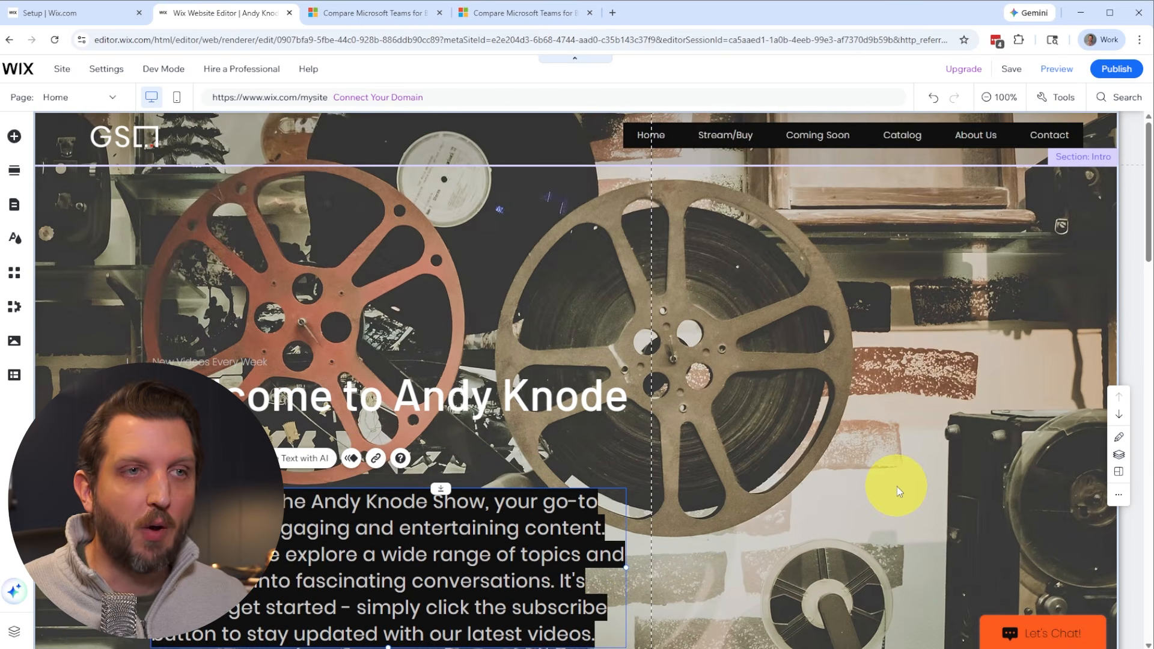
# Look over the home page down to the newsletter section and open the site design's list of alternative themes
pyautogui.scroll(-3, 896, 486)
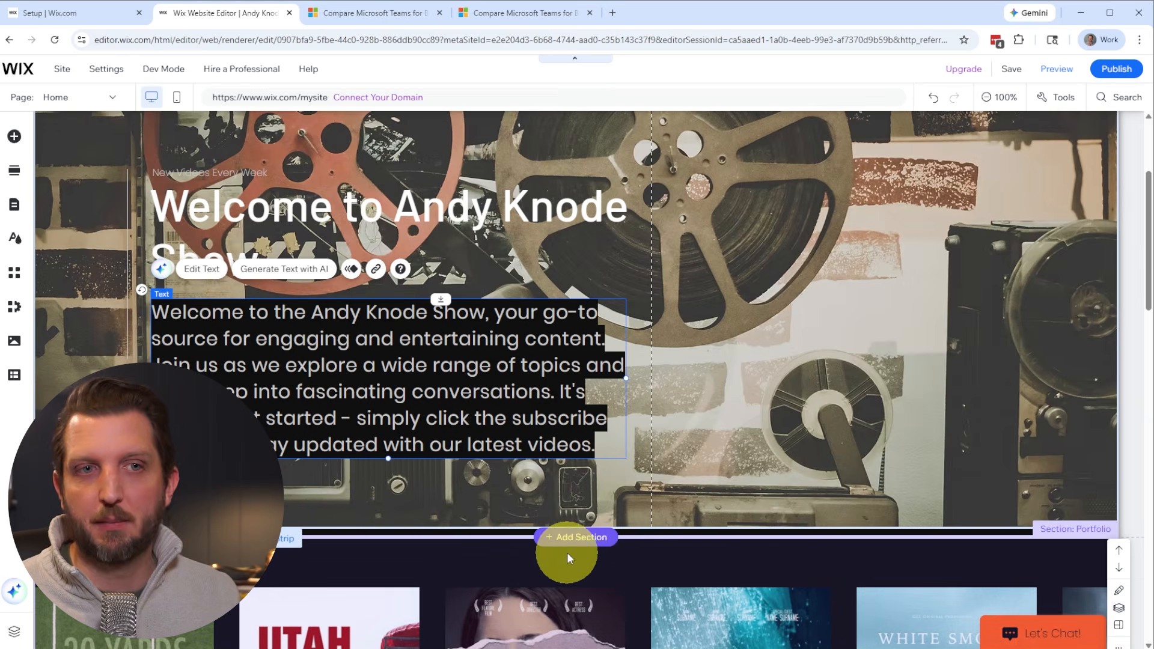
pyautogui.scroll(3, 257, 323)
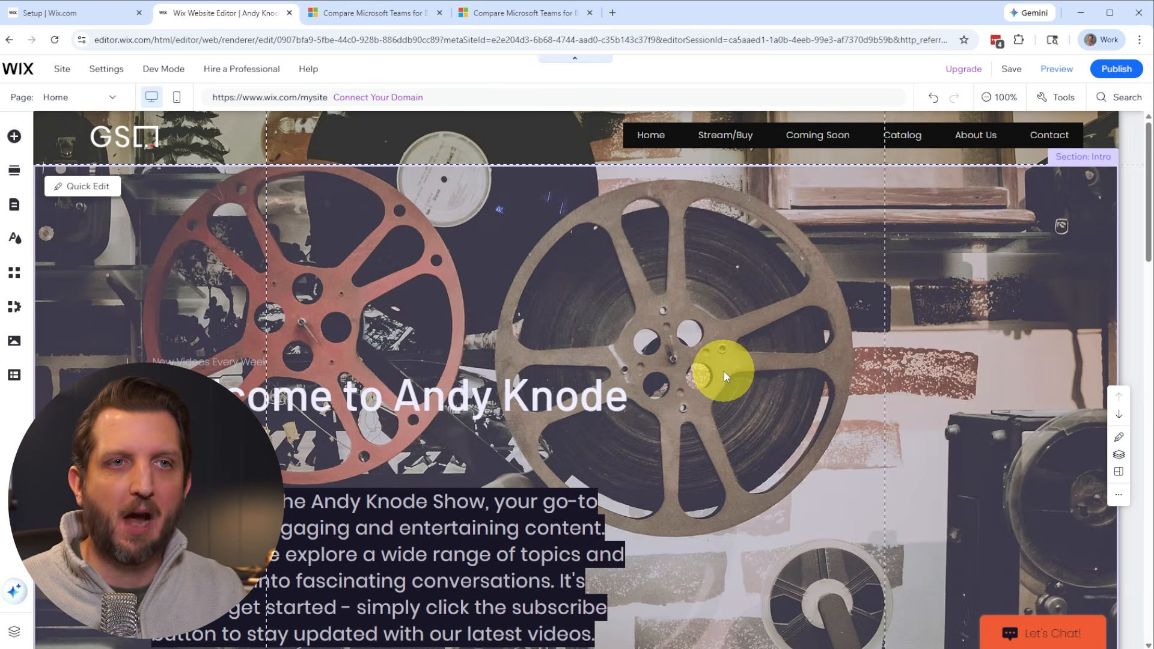
pyautogui.scroll(-5, 692, 419)
pyautogui.scroll(-10, 692, 419)
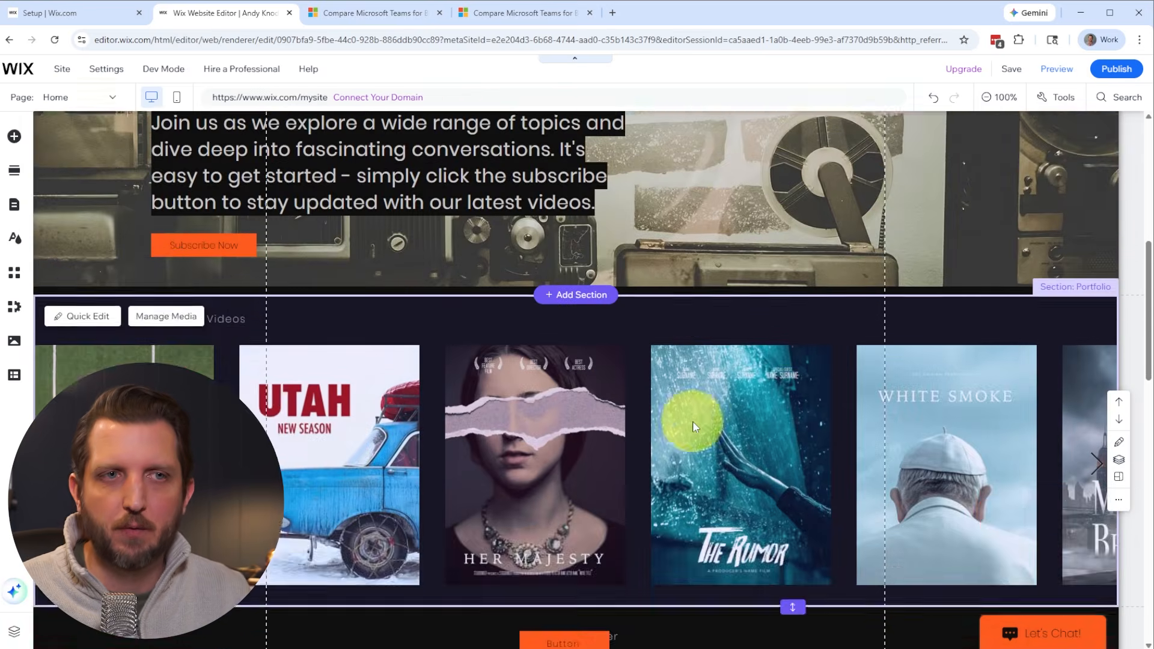
pyautogui.scroll(-8, 688, 430)
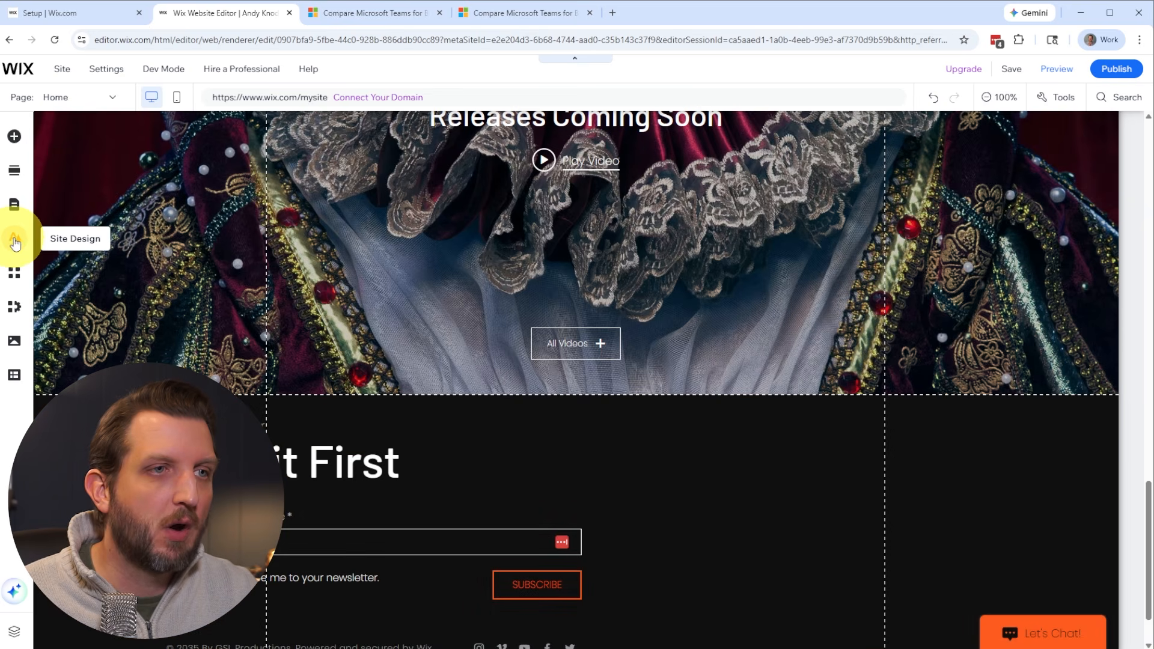
pyautogui.click(15, 243)
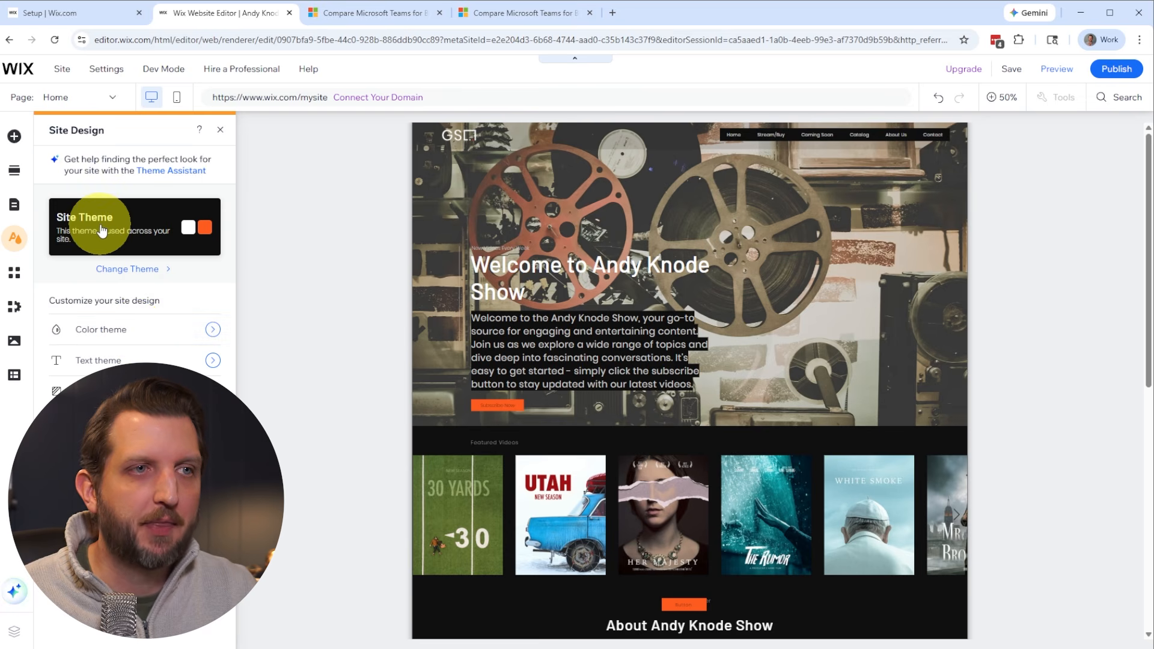
pyautogui.click(126, 271)
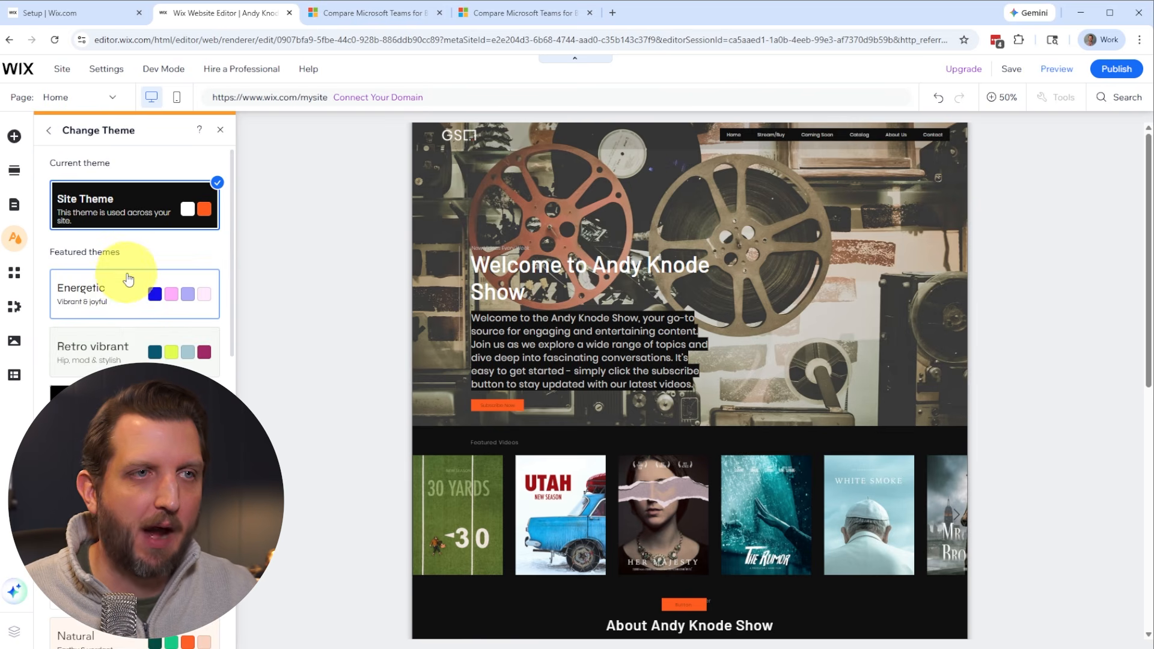
# Try the Energetic, Retro vibrant and the three following featured themes on the site
pyautogui.click(123, 300)
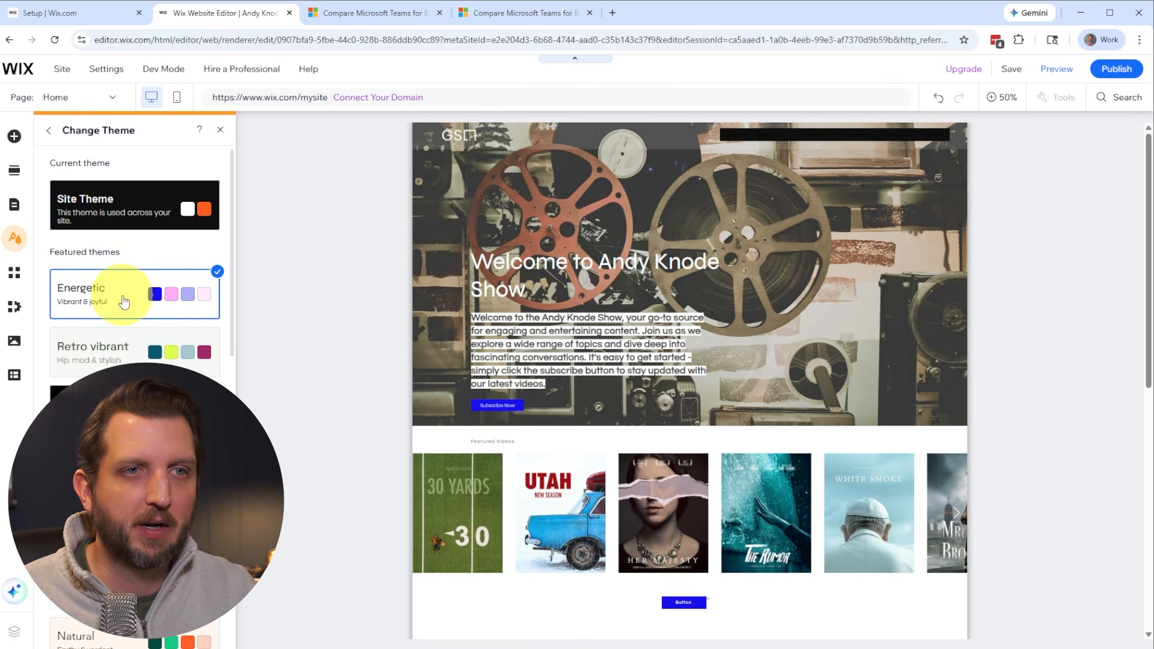
pyautogui.click(118, 358)
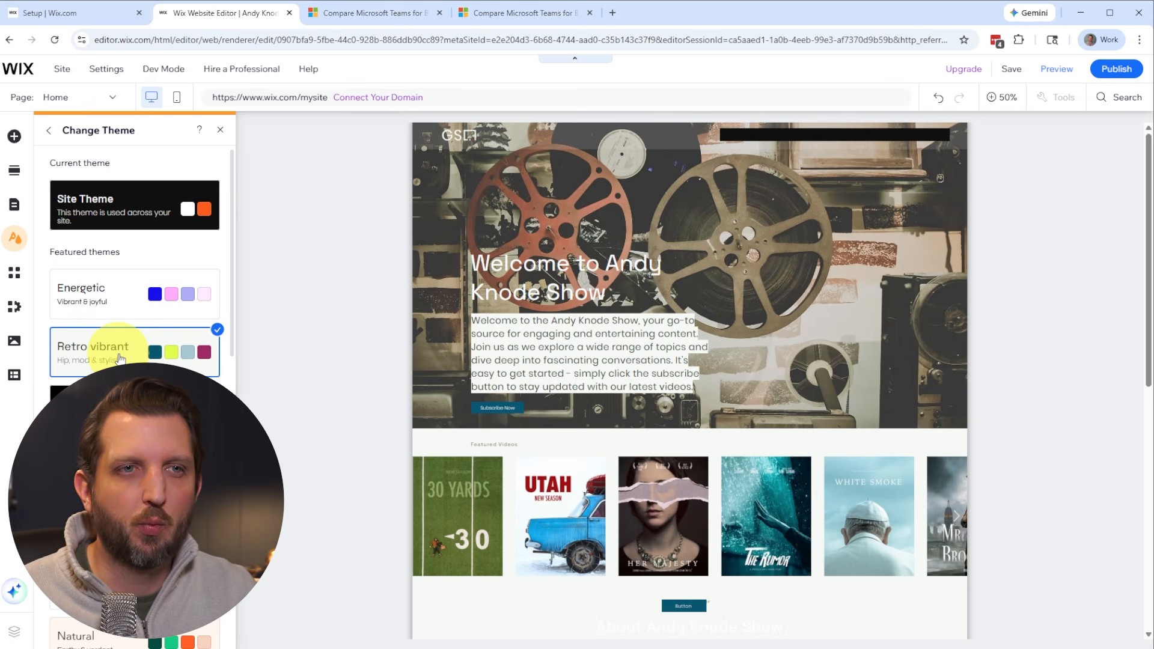
pyautogui.click(120, 412)
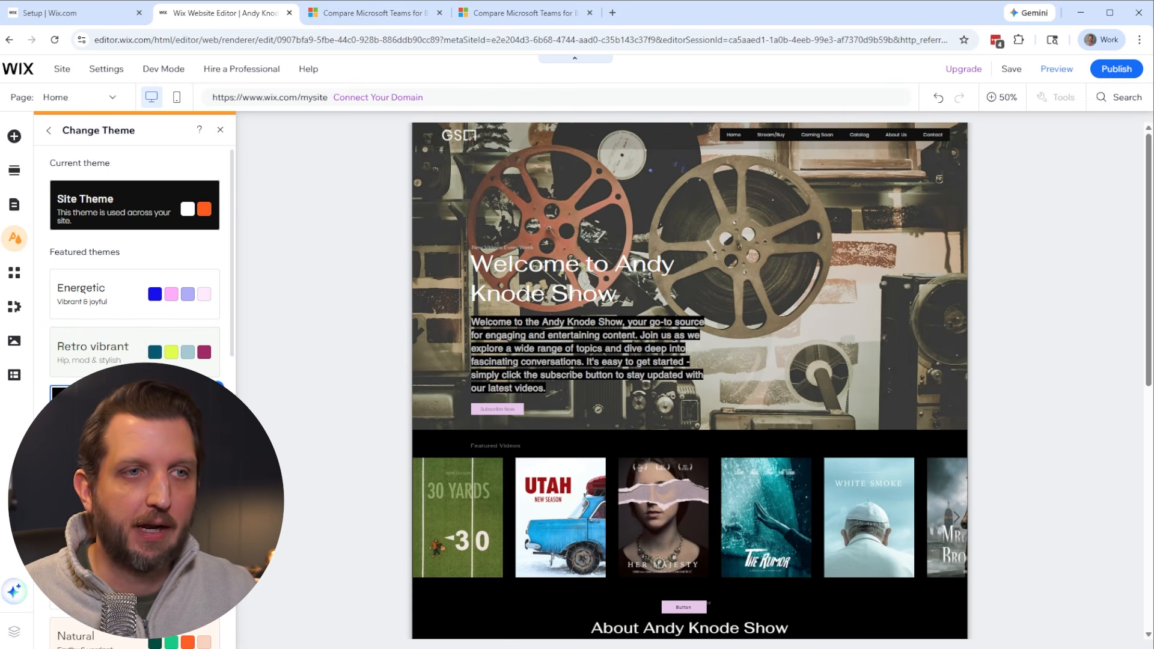
pyautogui.click(121, 468)
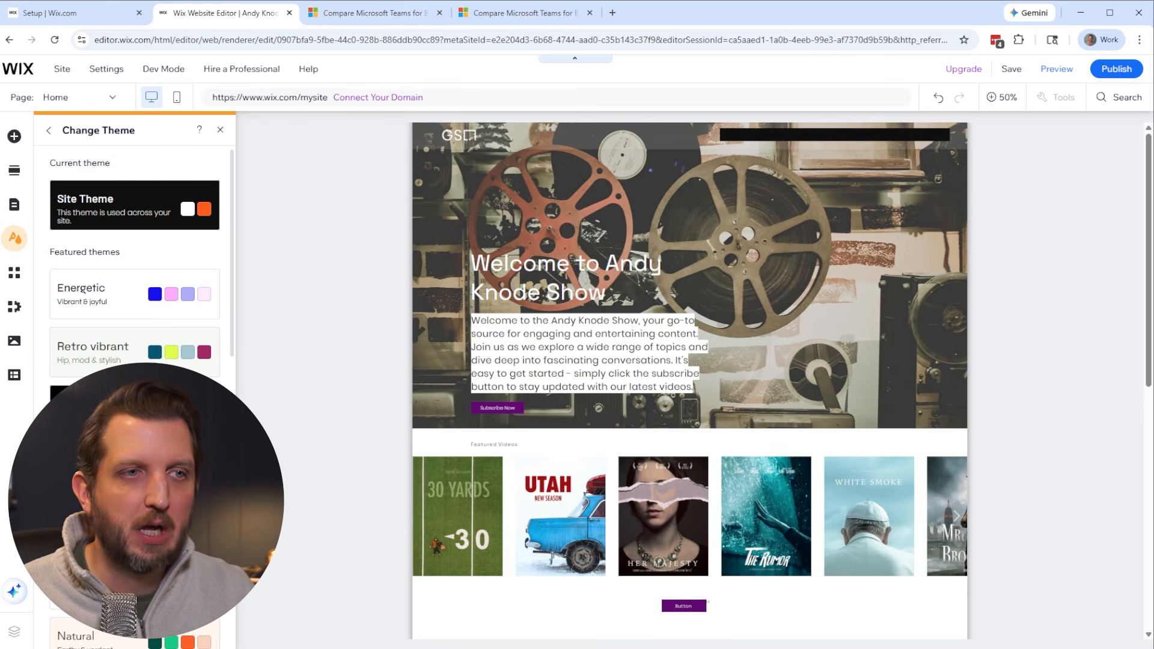
pyautogui.click(120, 528)
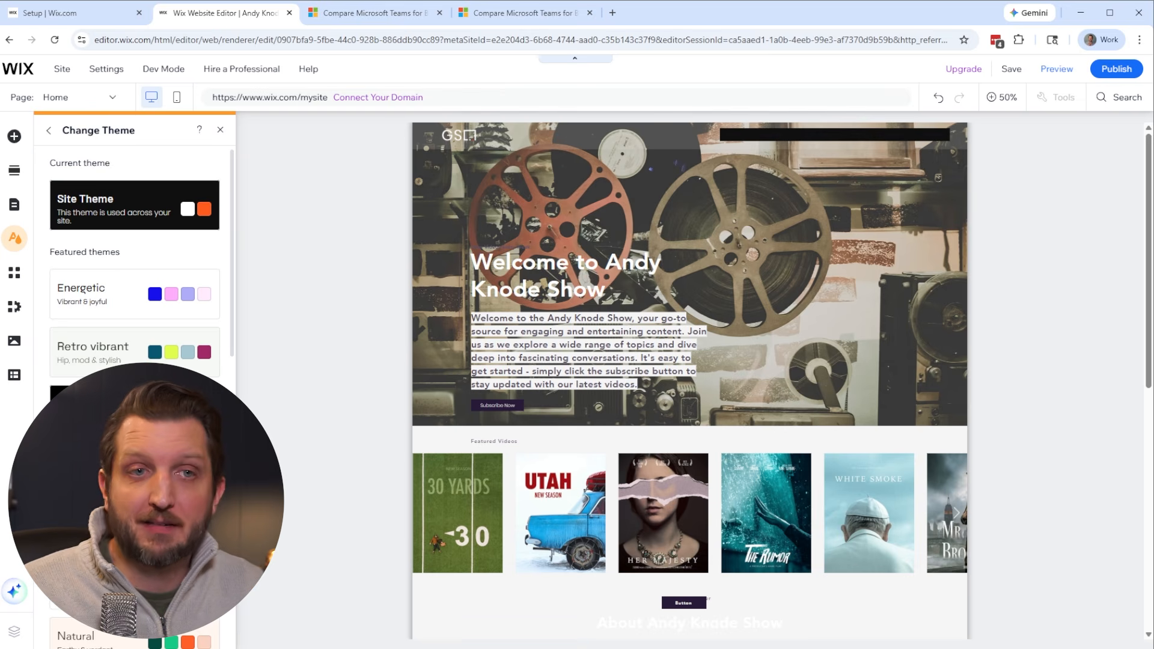
# Apply the Natural theme to the site and review the home page's sections with it
pyautogui.click(124, 640)
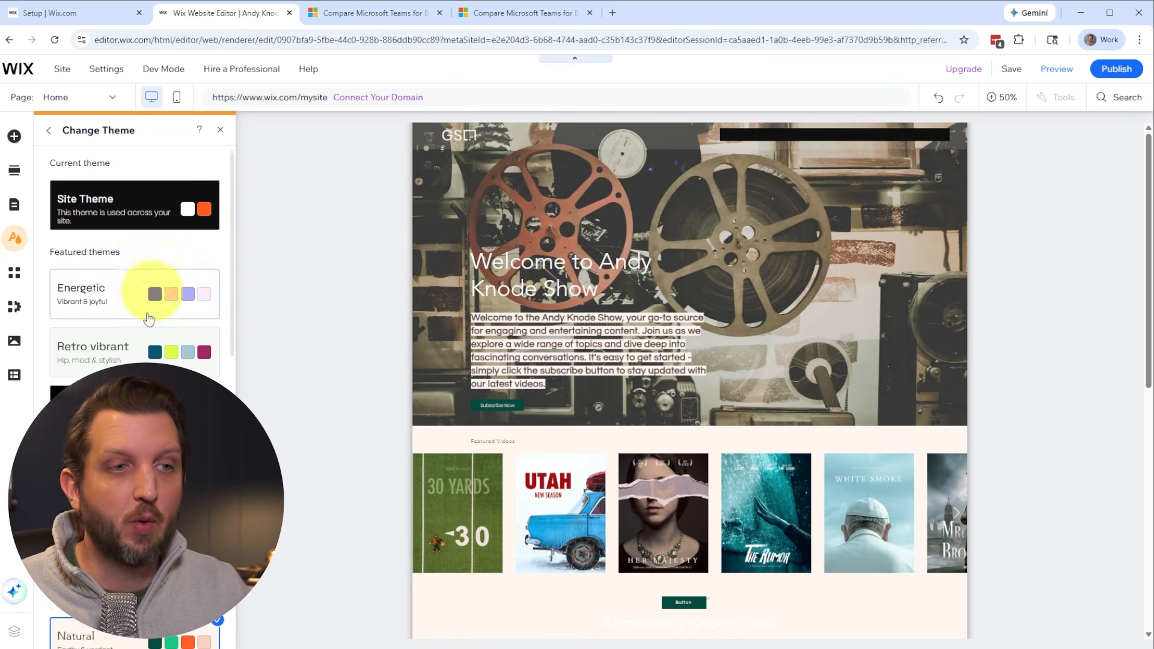
pyautogui.scroll(-1, 134, 259)
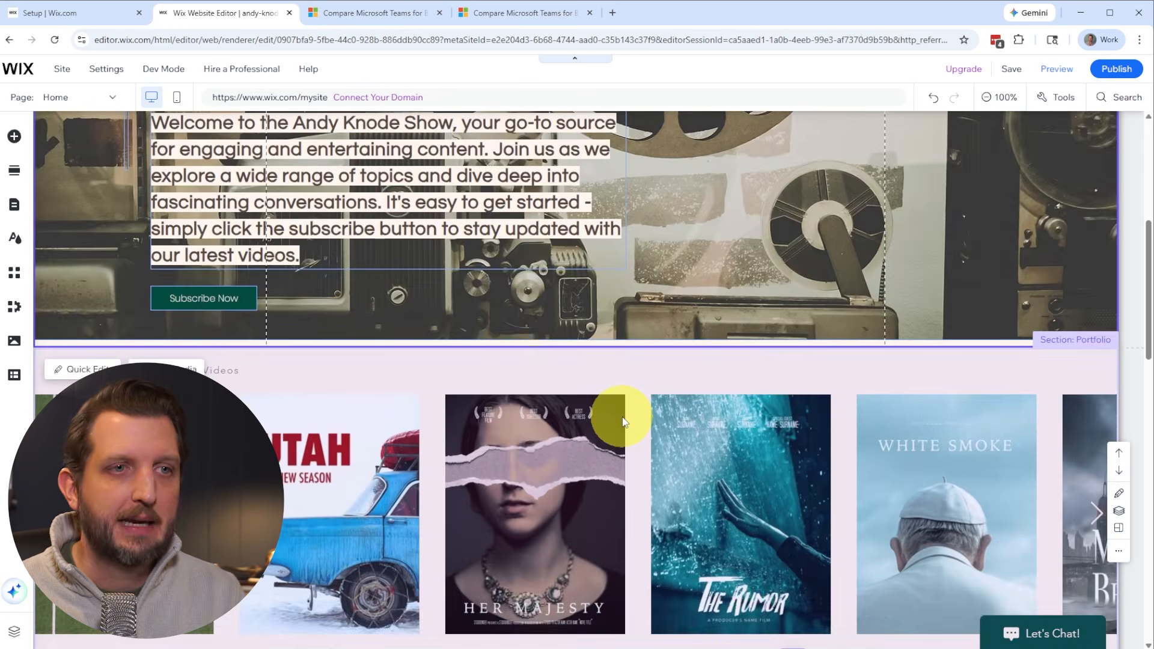
pyautogui.scroll(-12, 623, 416)
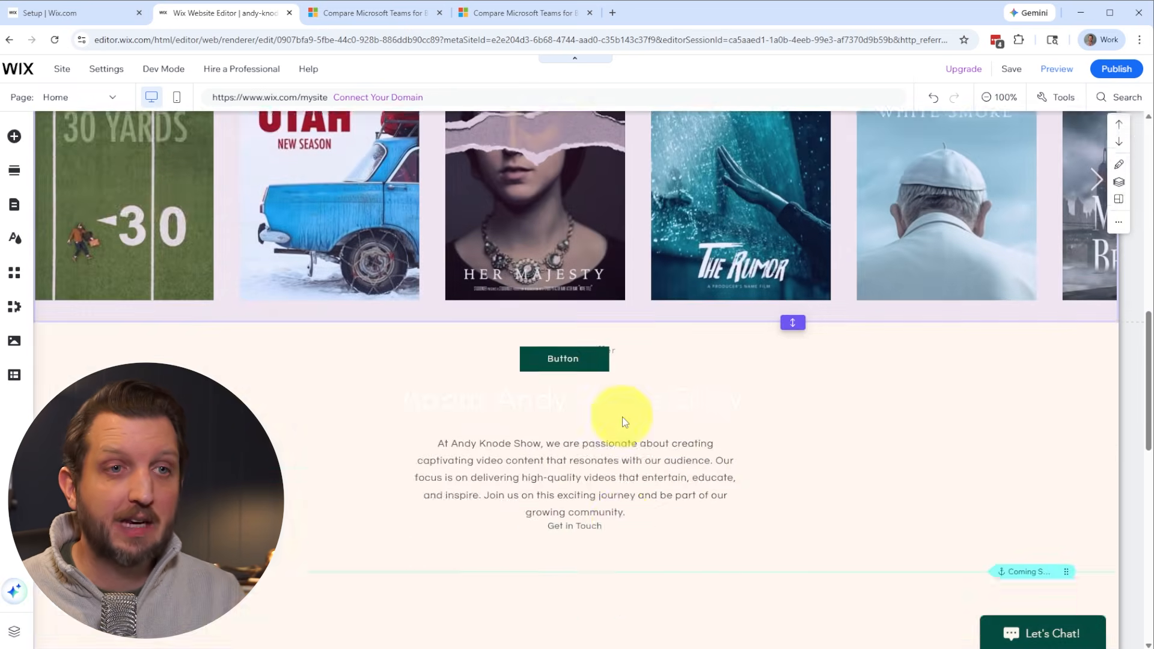
pyautogui.scroll(12, 624, 416)
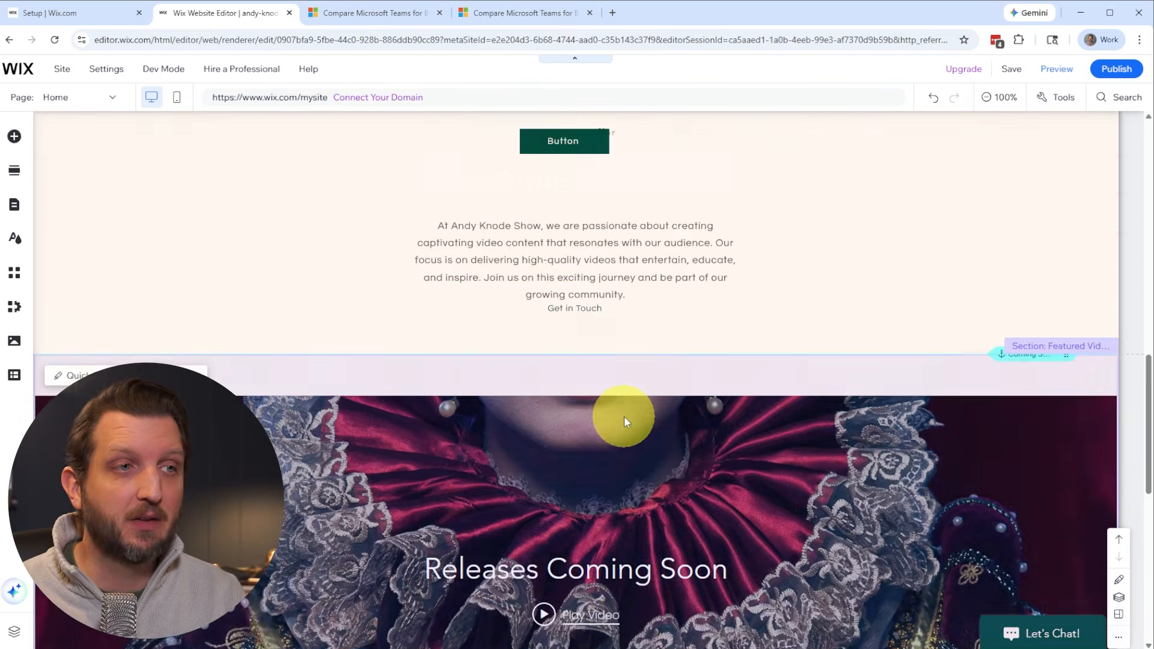
pyautogui.scroll(5, 624, 416)
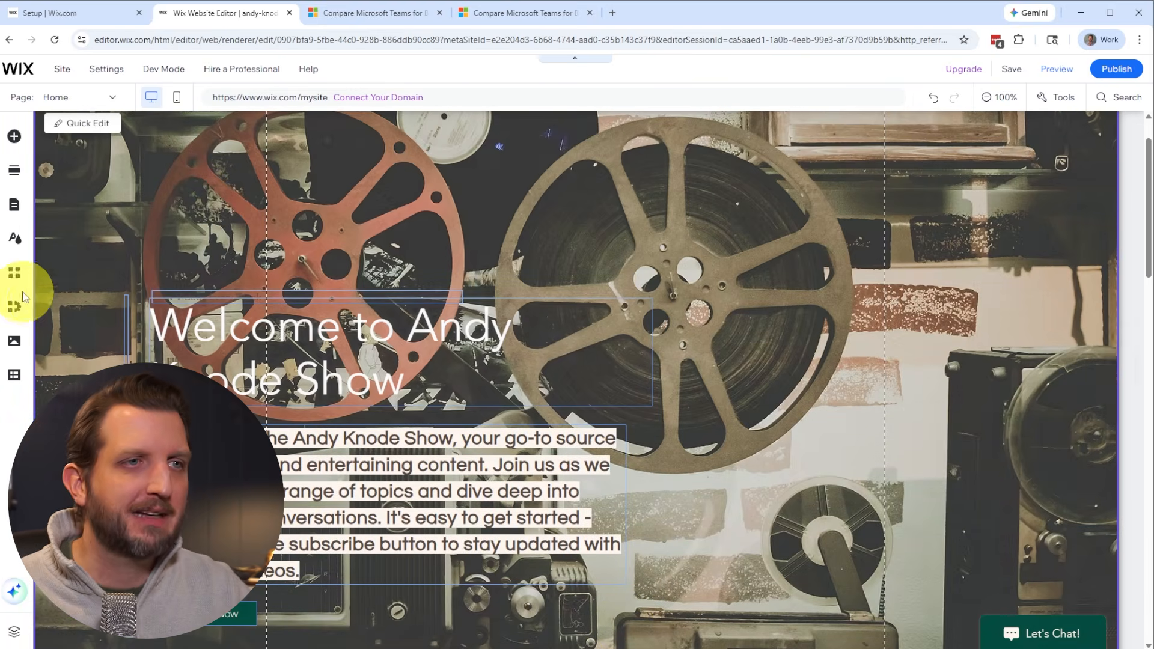
# Browse the Wix App Market's recommended, trending, business, social and Wix-made apps, and open the Media & Content category
pyautogui.click(15, 277)
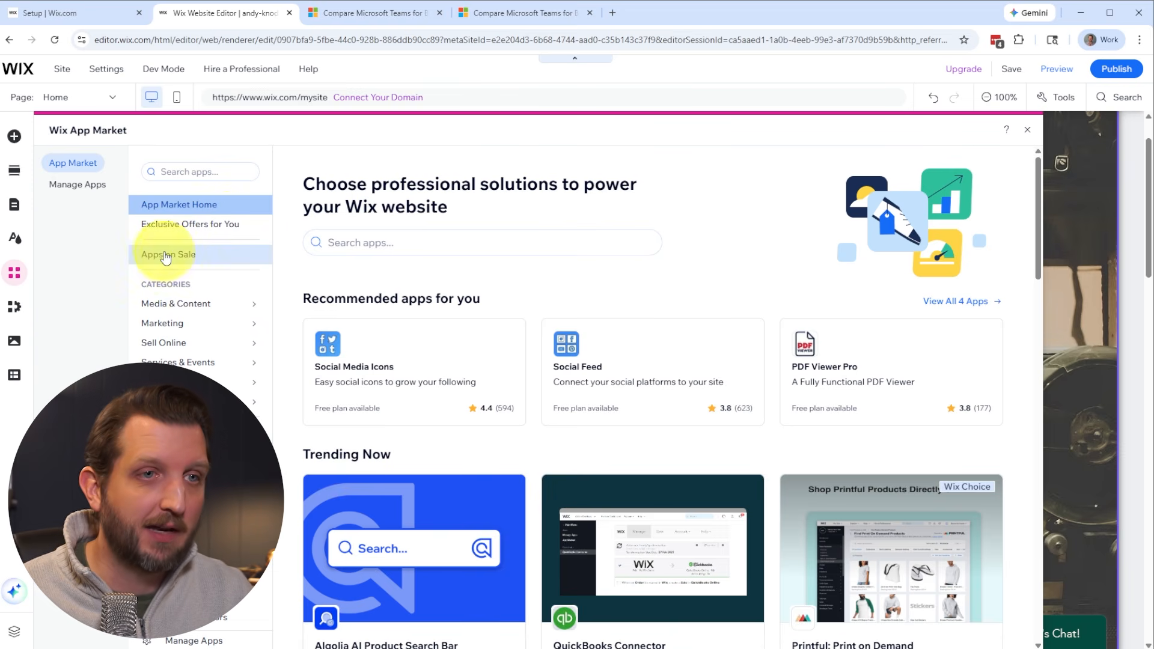
pyautogui.scroll(-4, 691, 438)
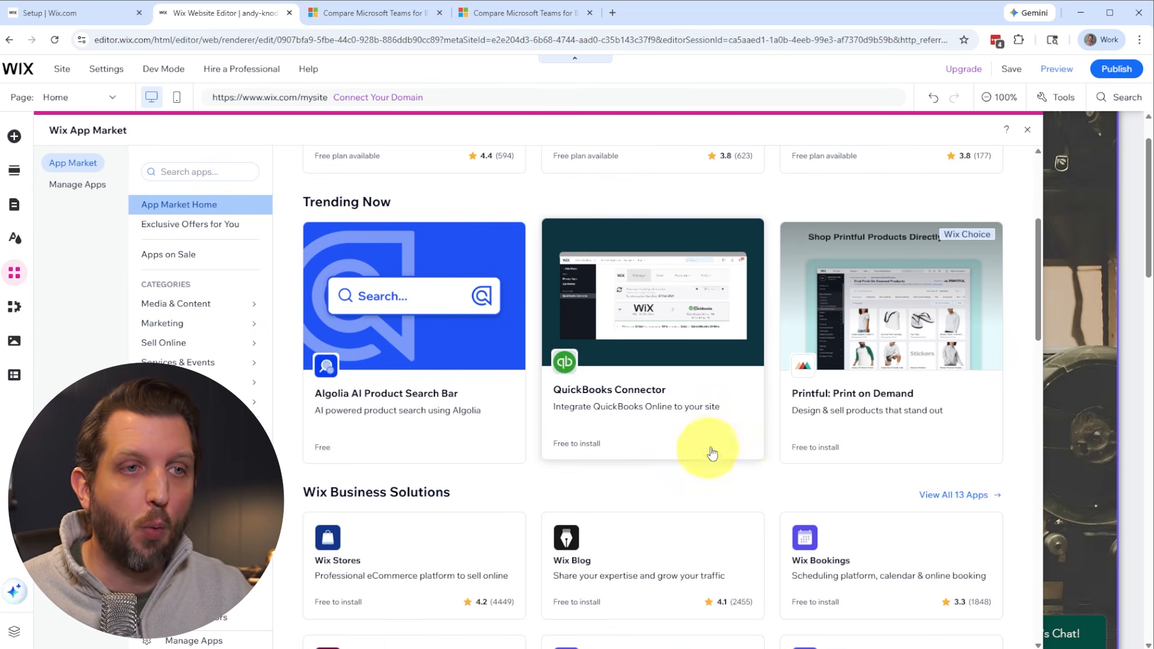
pyautogui.scroll(-5, 631, 451)
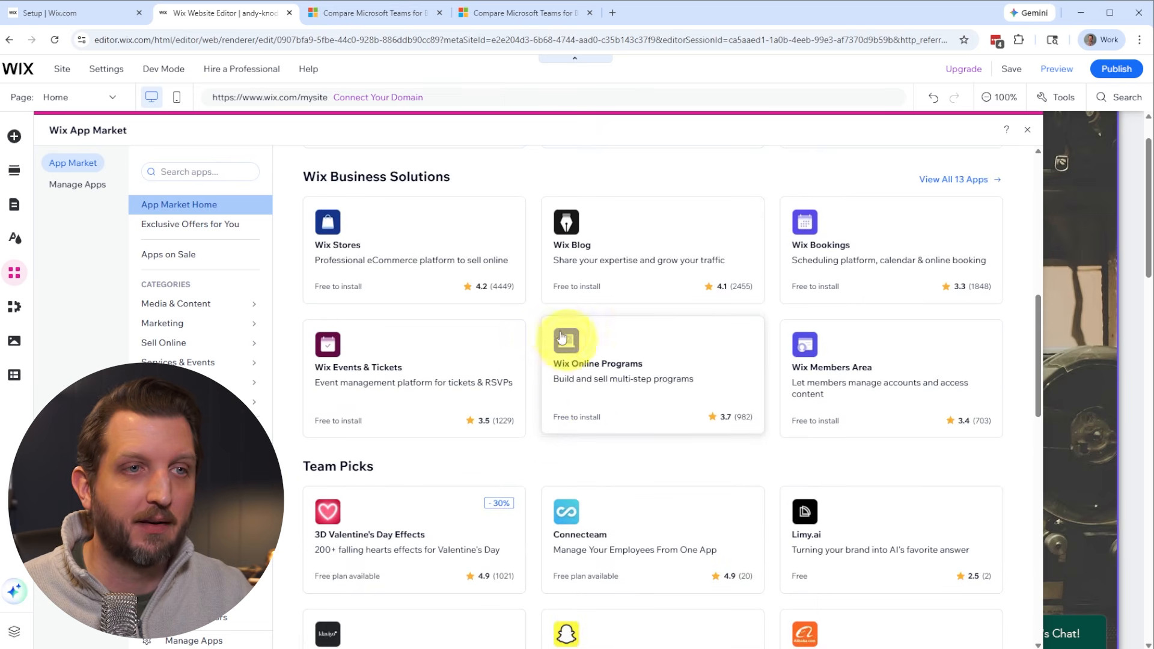
pyautogui.scroll(-6, 701, 508)
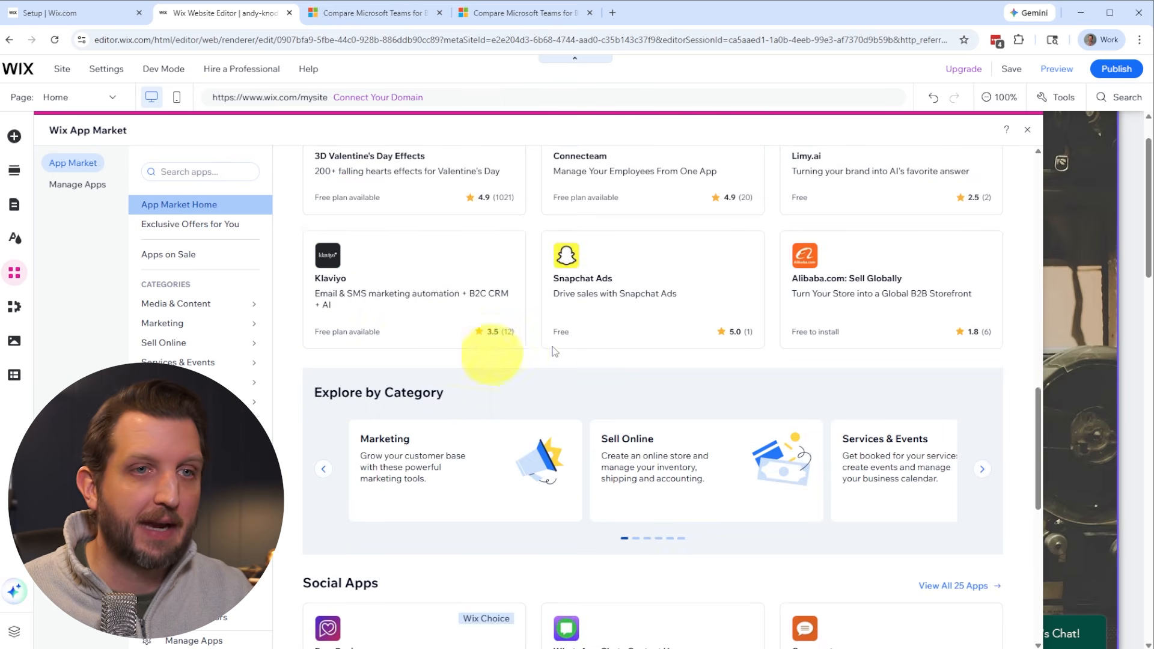
pyautogui.scroll(-4, 673, 408)
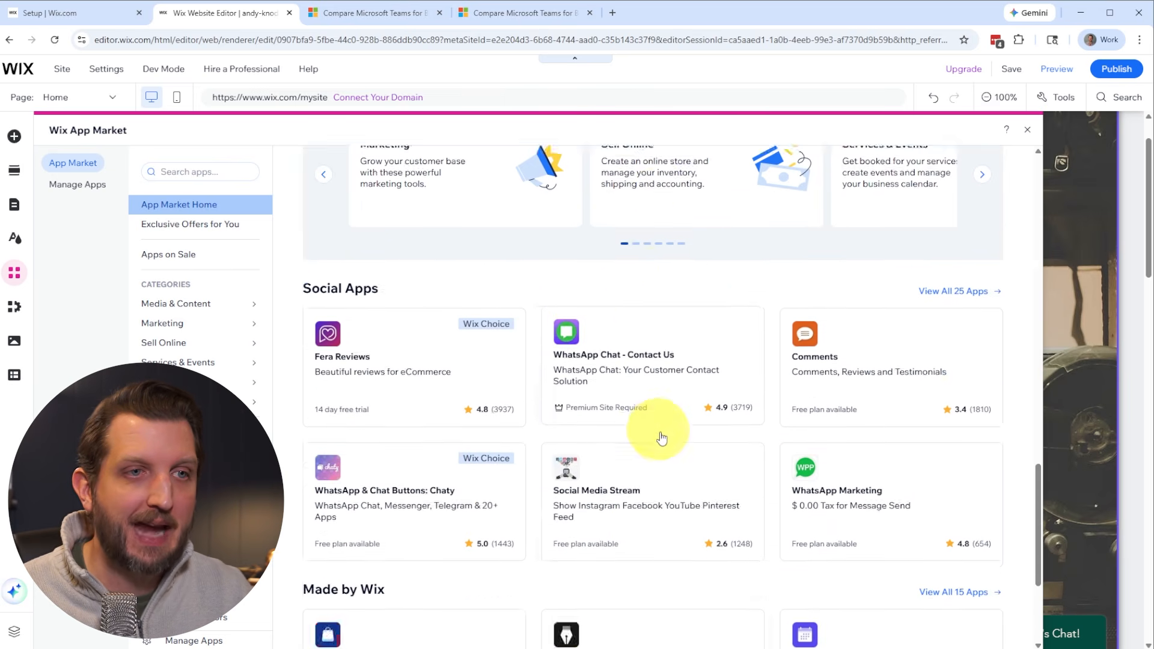
pyautogui.scroll(-4, 661, 437)
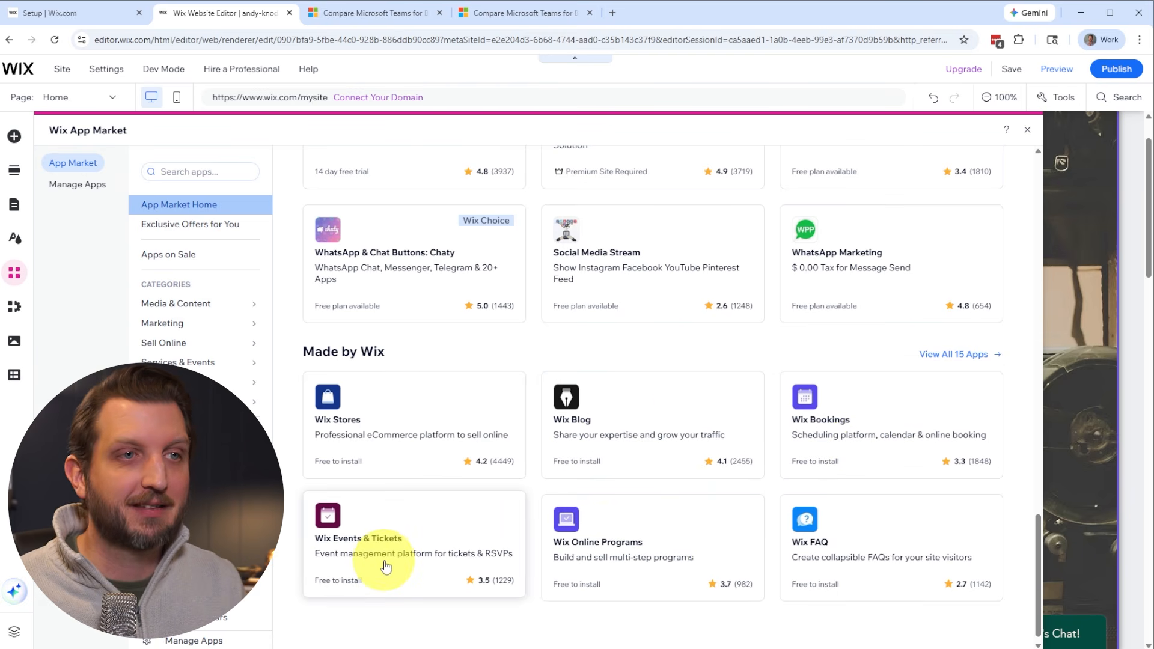
pyautogui.scroll(14, 327, 455)
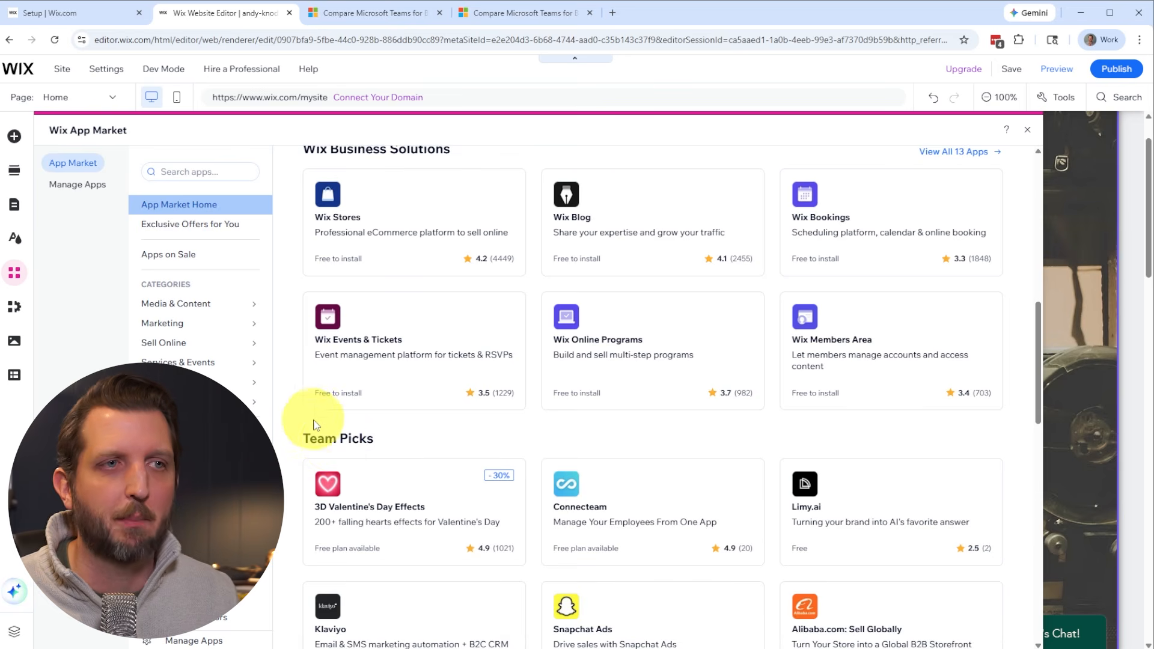
pyautogui.click(225, 311)
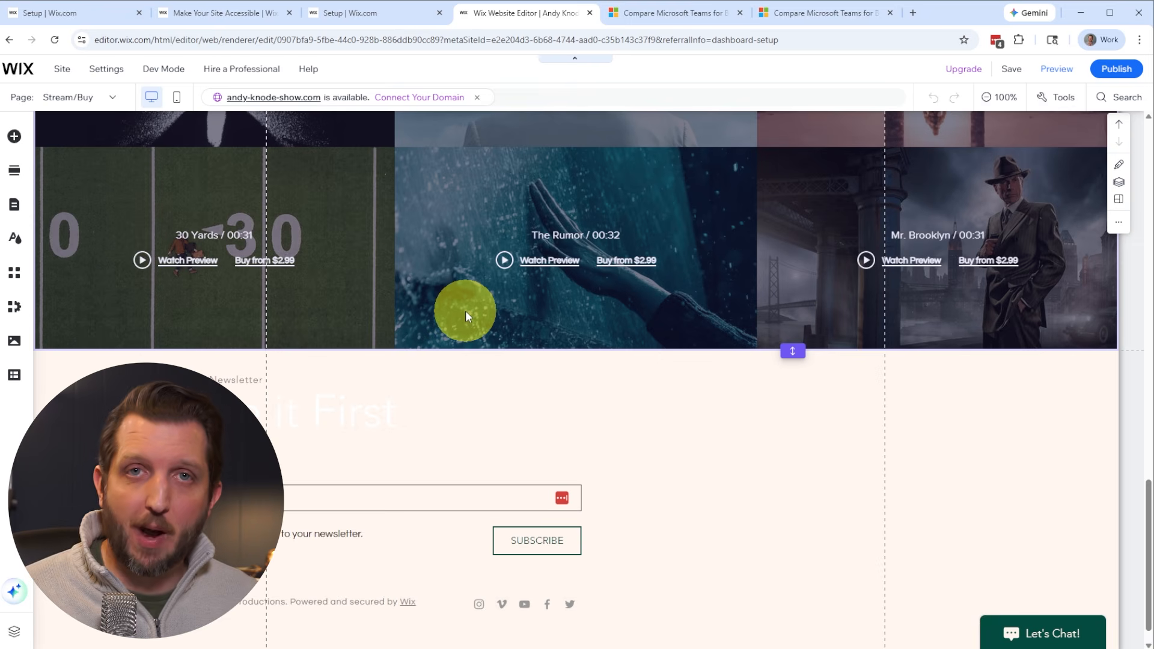
# Save the site with the suggested free Wix.com domain and close the saved-site dialog
pyautogui.moveTo(996, 87)
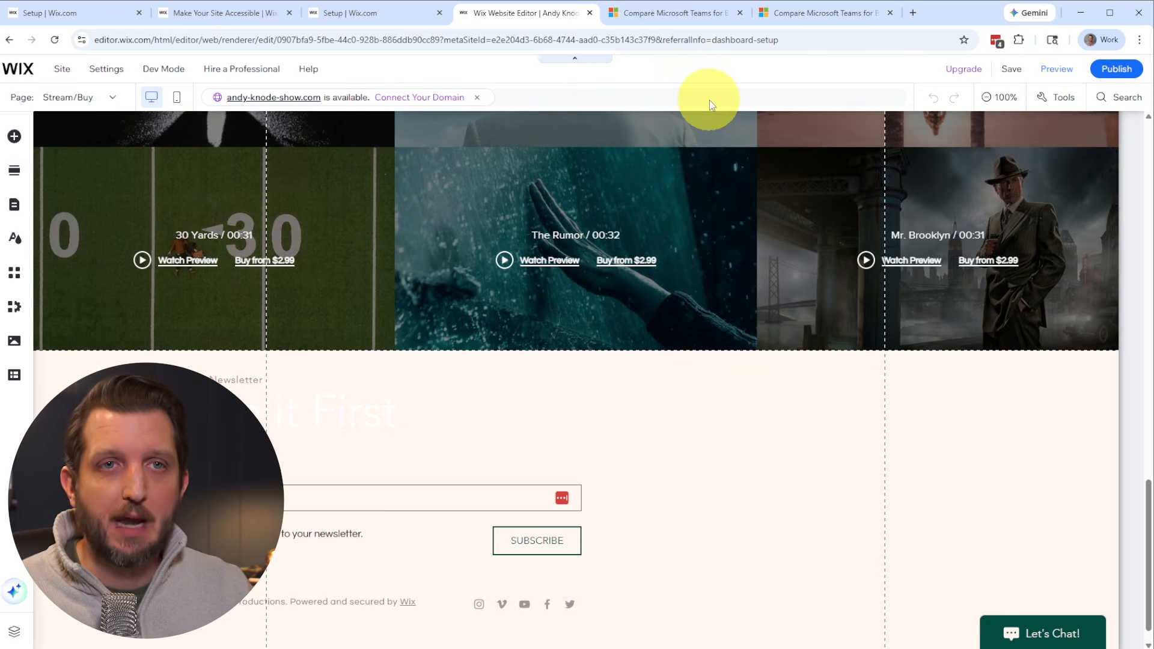
pyautogui.click(1011, 72)
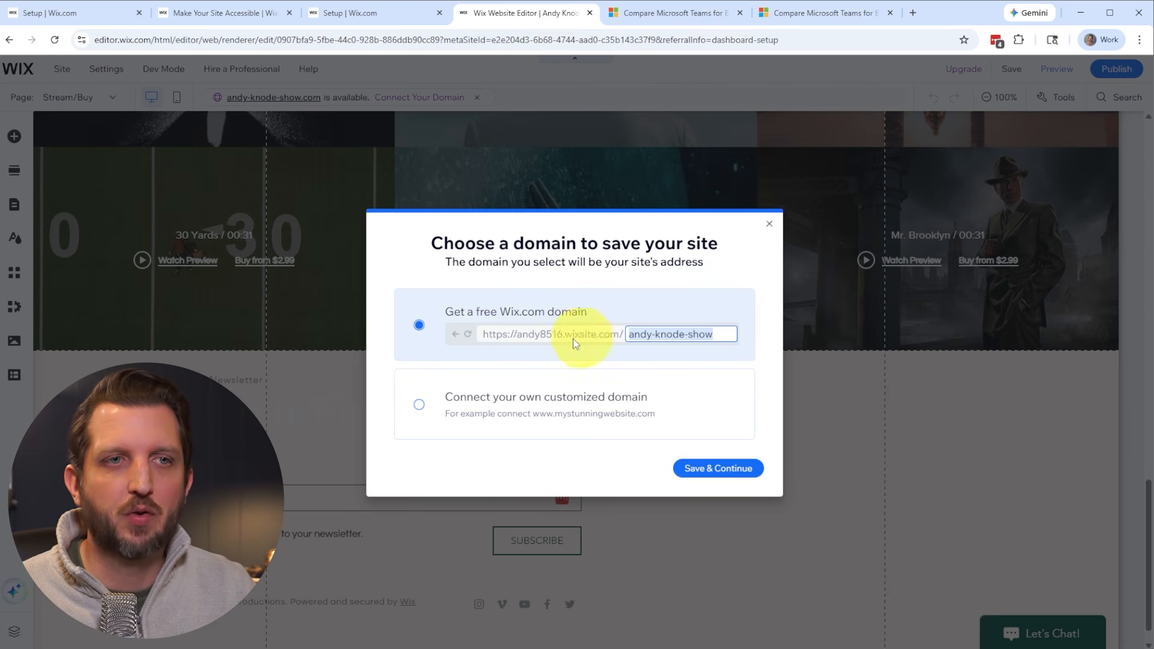
pyautogui.click(717, 470)
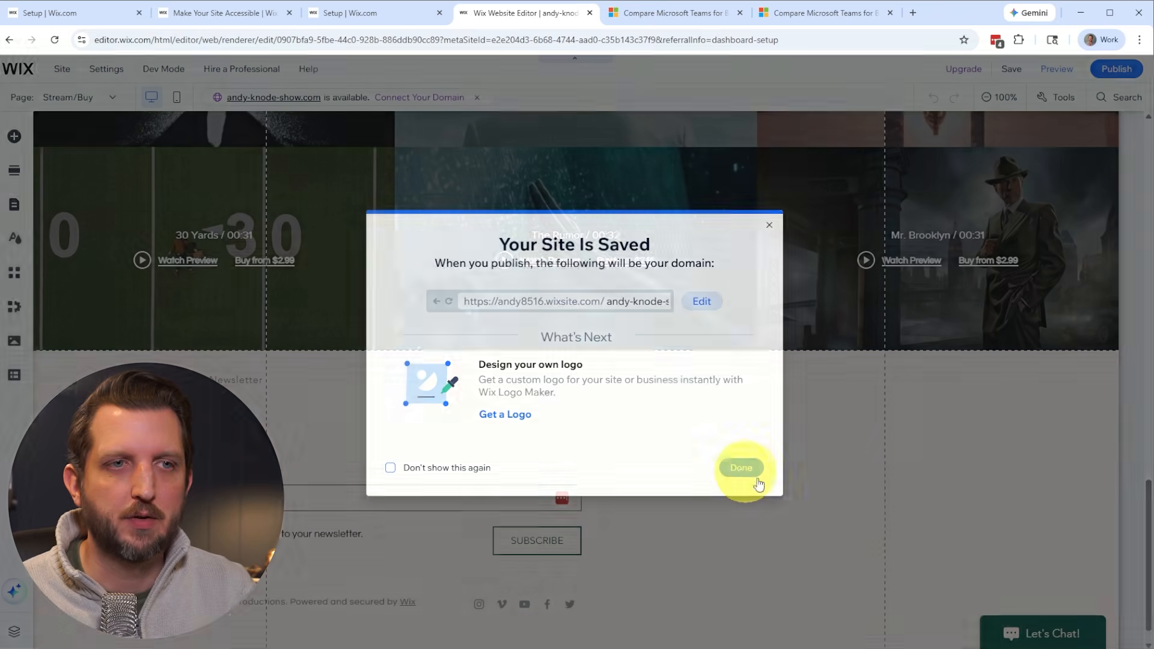
pyautogui.click(744, 472)
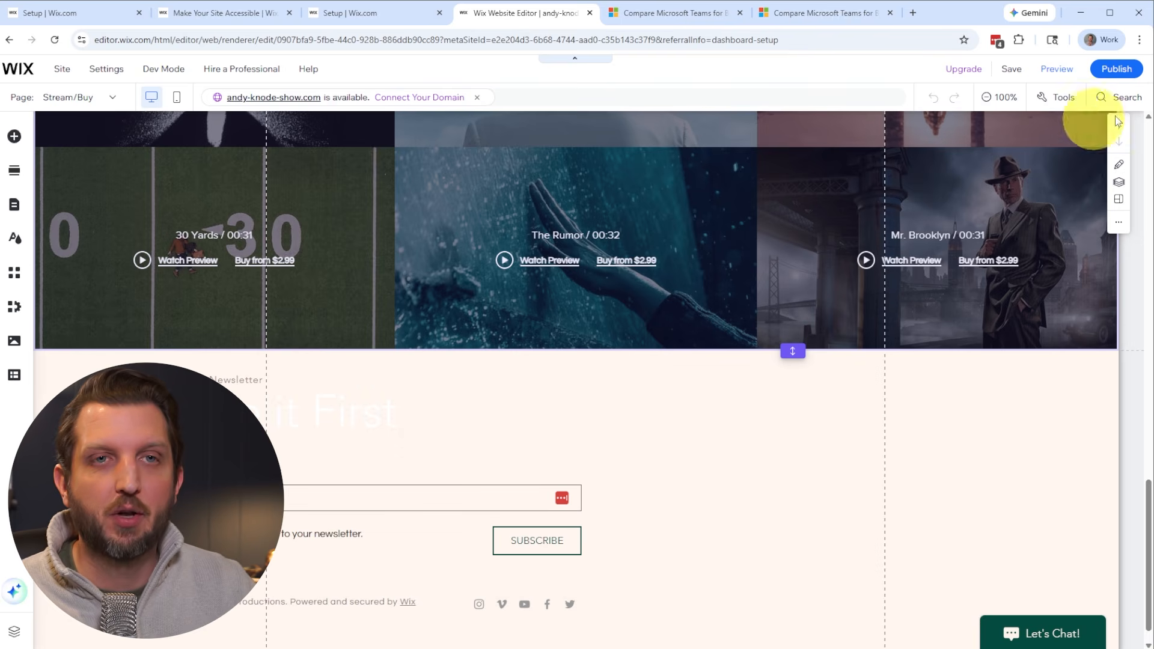
# Publish the site and open its live version
pyautogui.click(1113, 67)
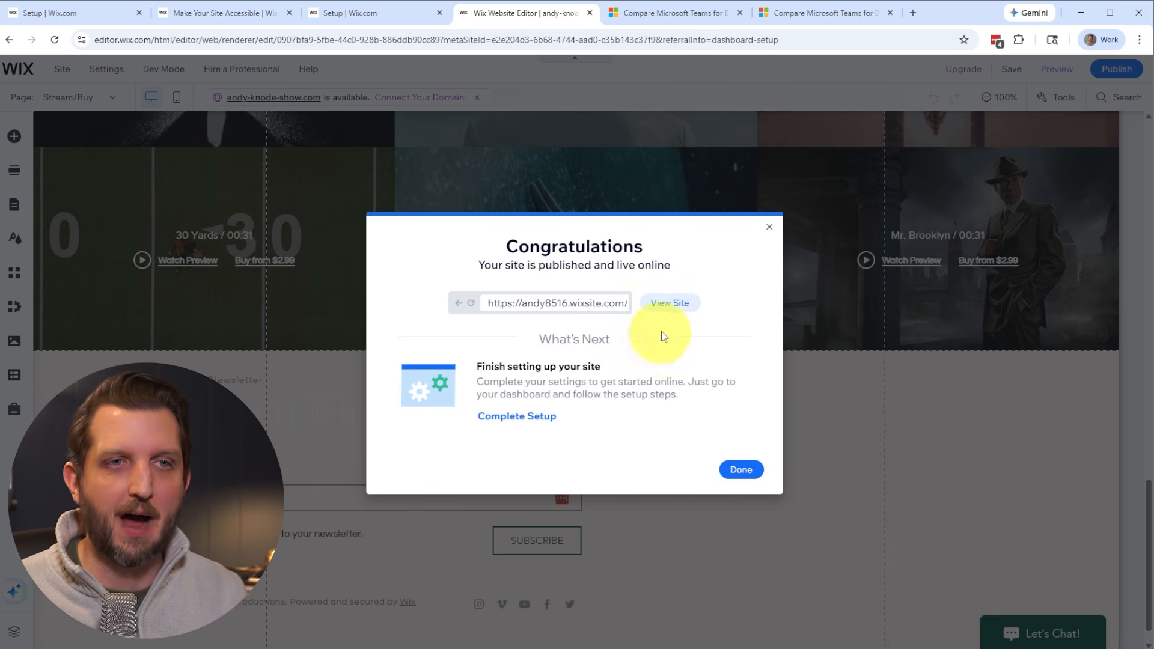
pyautogui.click(669, 304)
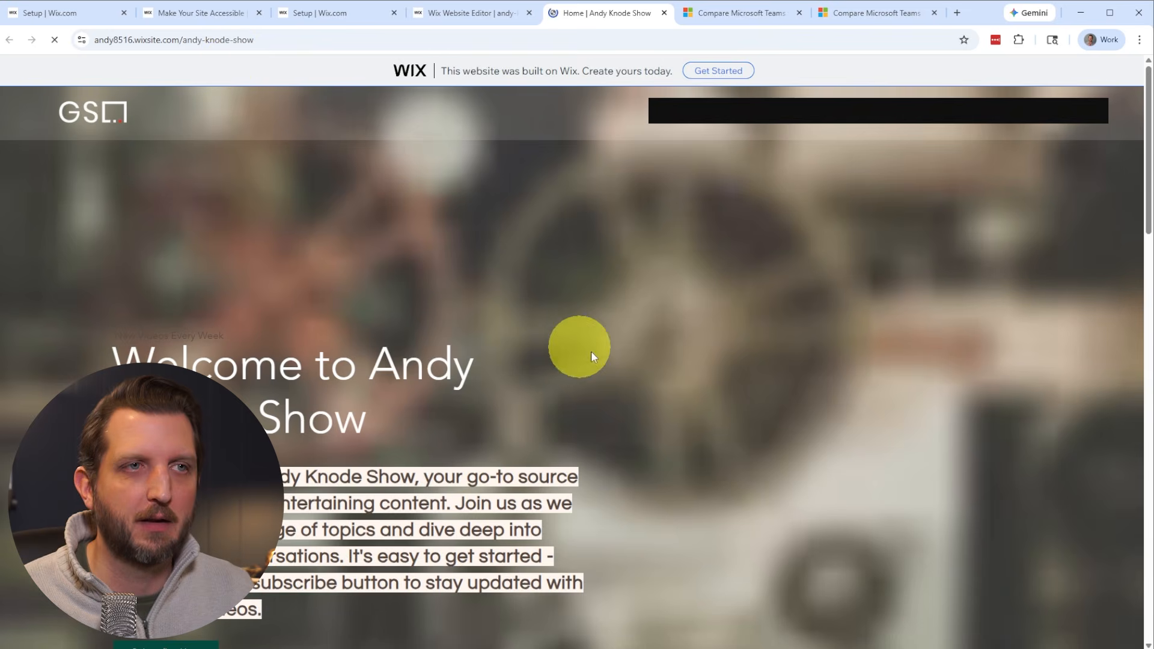
# Review the published home page from the intro through the featured videos and about section to Releases Coming Soon
pyautogui.scroll(-6, 645, 341)
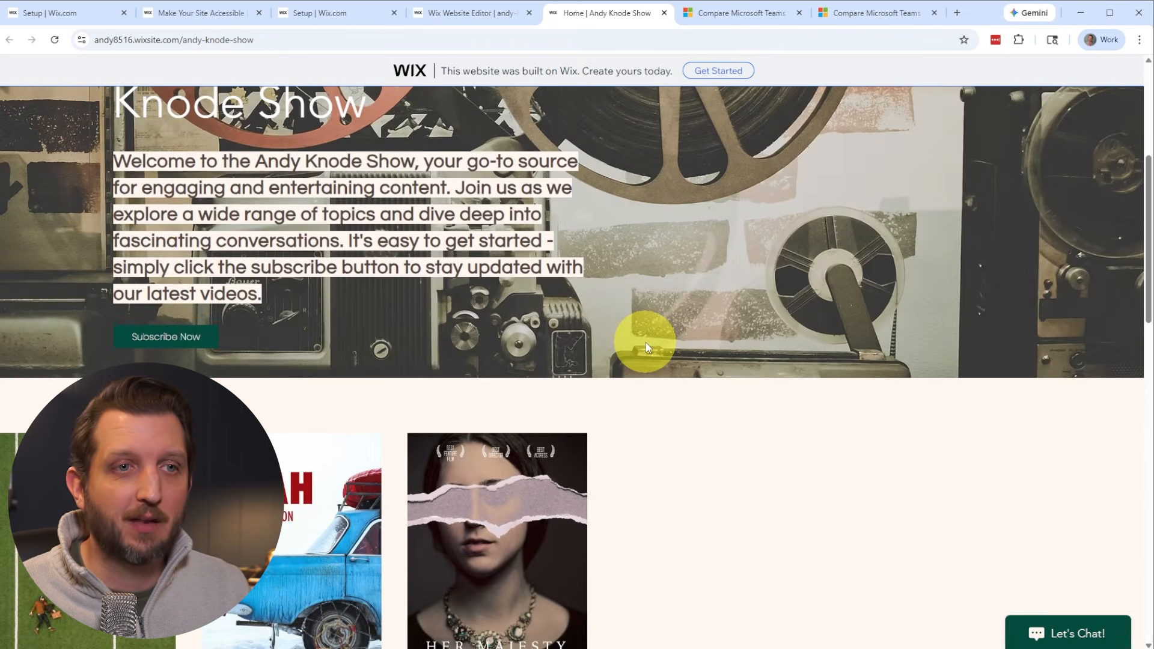
pyautogui.scroll(6, 646, 342)
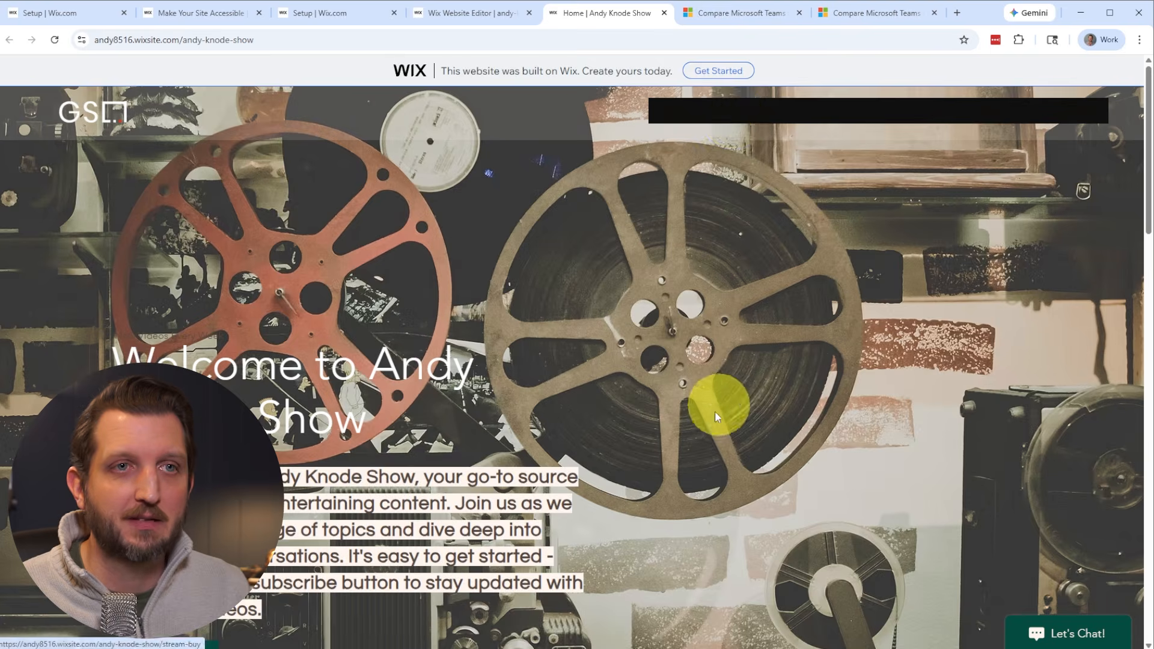
pyautogui.scroll(-6, 721, 404)
pyautogui.scroll(-5, 597, 593)
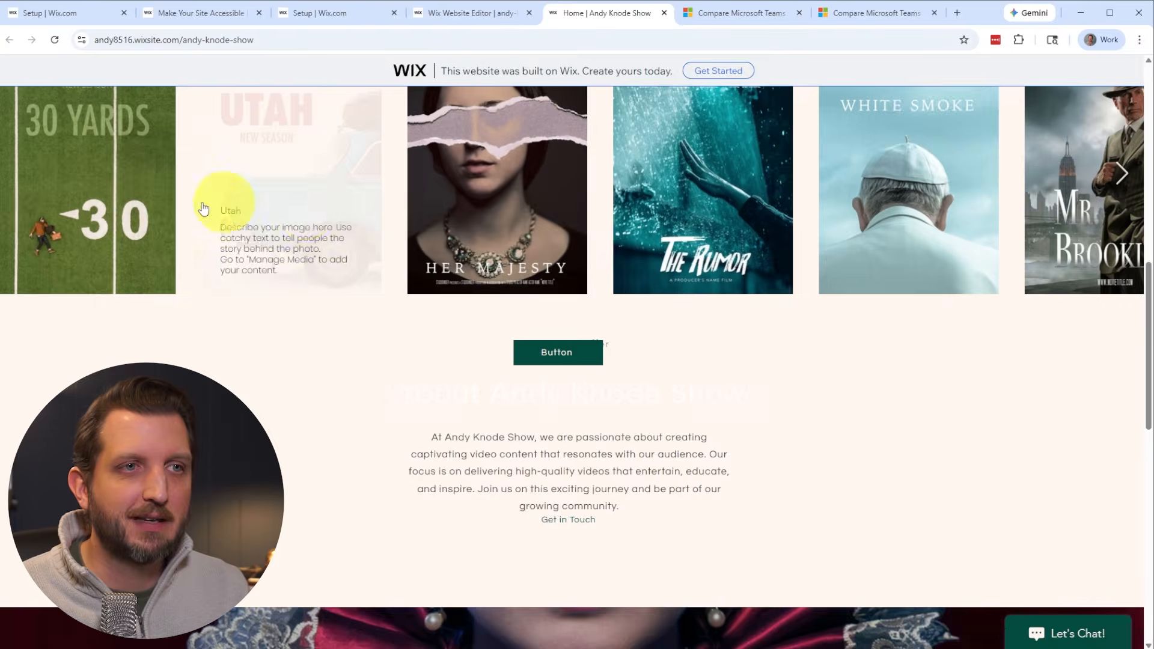
pyautogui.scroll(-5, 724, 306)
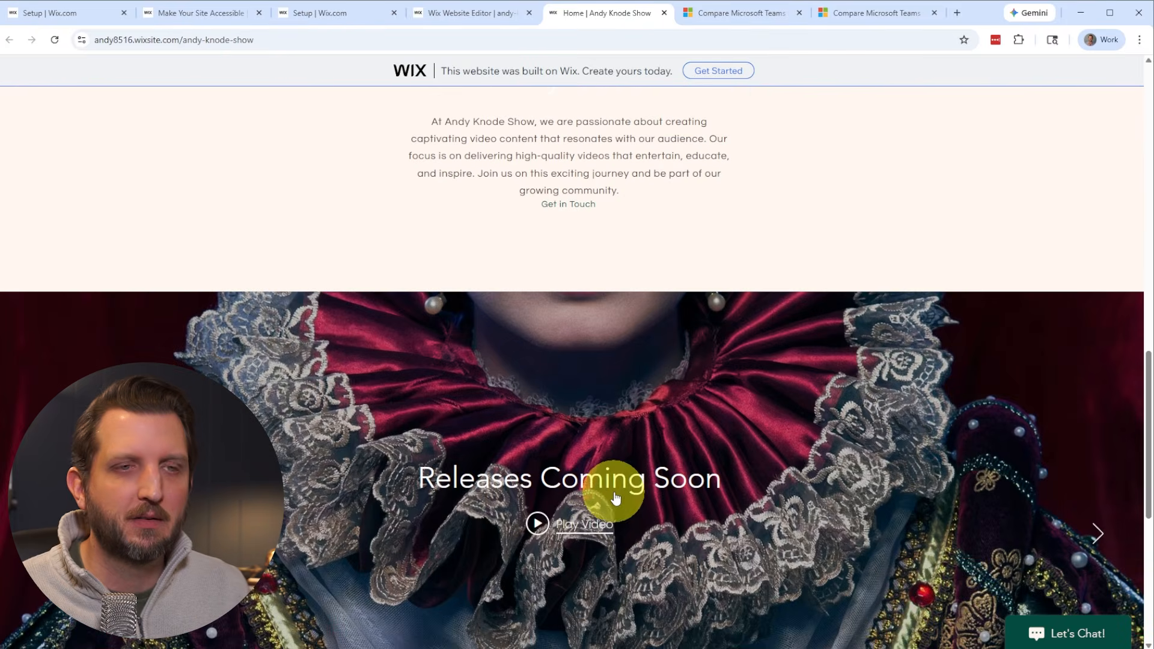
pyautogui.scroll(3, 758, 391)
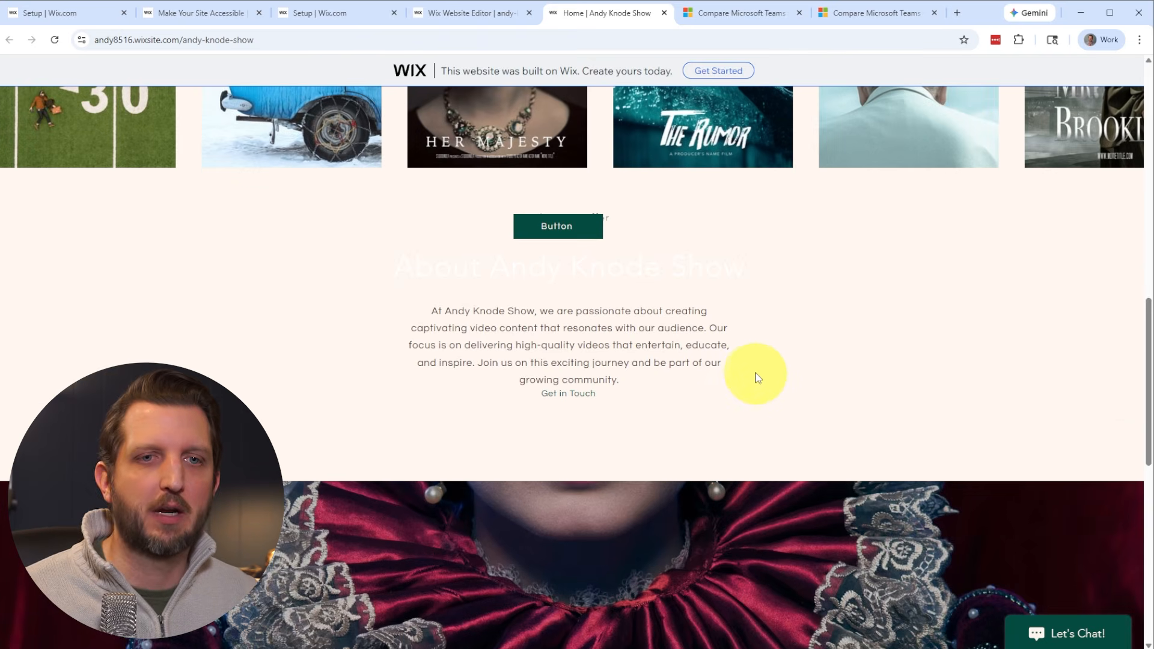
pyautogui.scroll(6, 761, 387)
pyautogui.scroll(4, 755, 370)
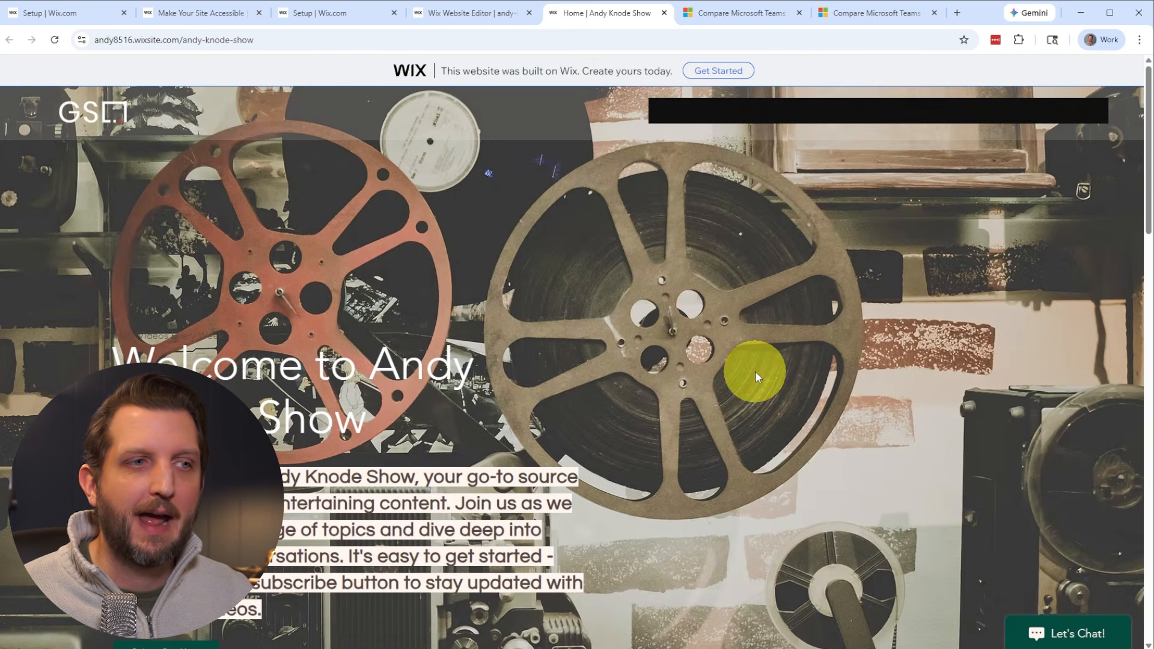